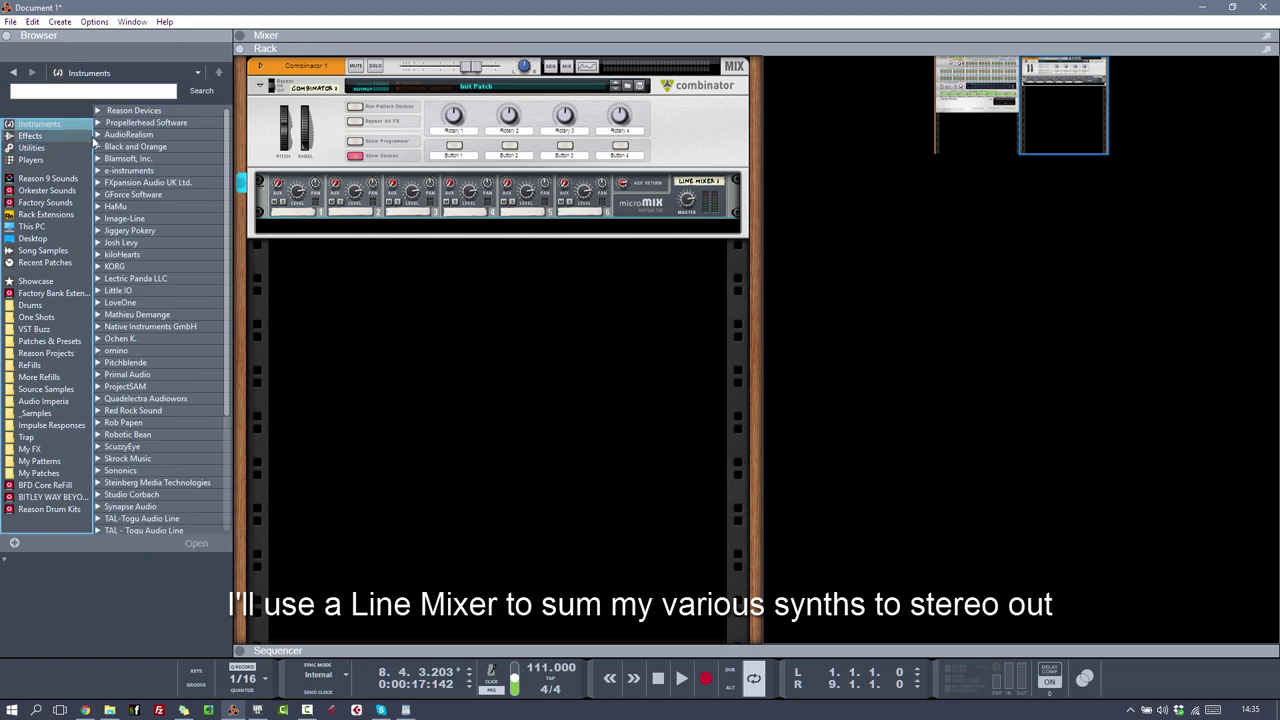
- Add a Blamsoft Distributor CV Switch inside the Combinator below the line mixer
{"action": "left_click", "coordinate": [123, 158]}
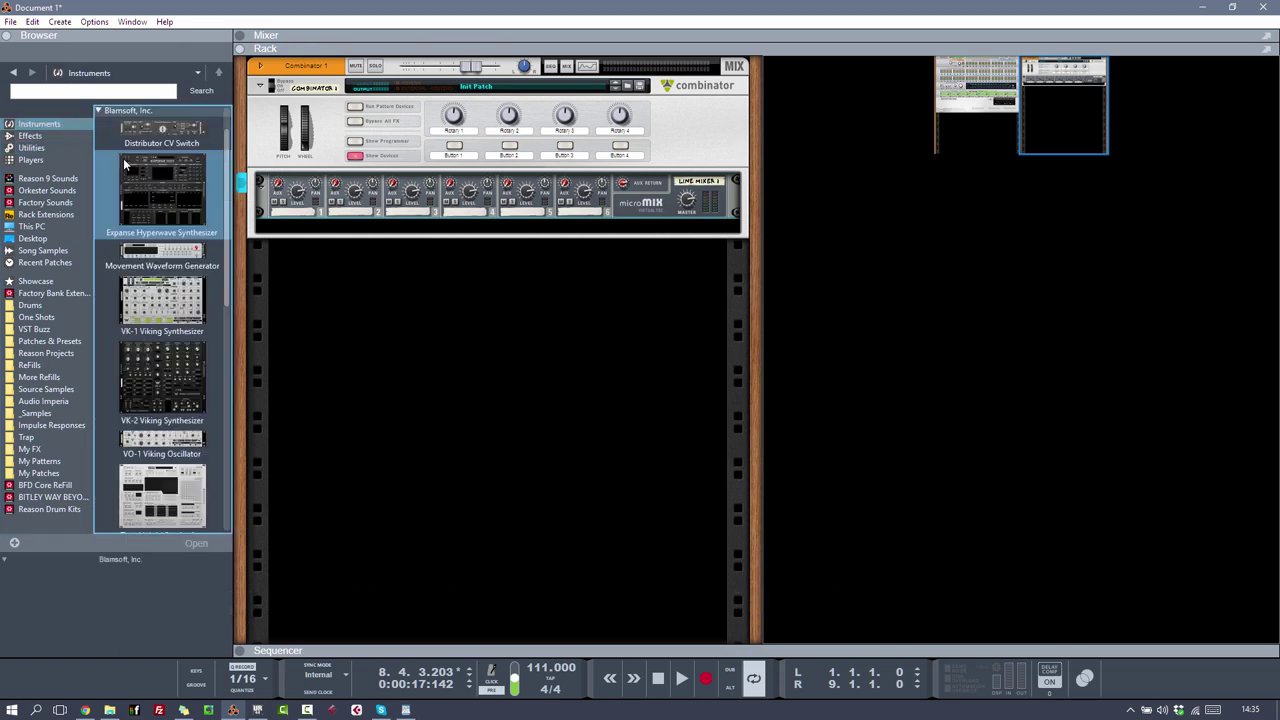
{"action": "left_click_drag", "start_coordinate": [160, 130], "coordinate": [326, 242]}
{"action": "left_click", "coordinate": [140, 110]}
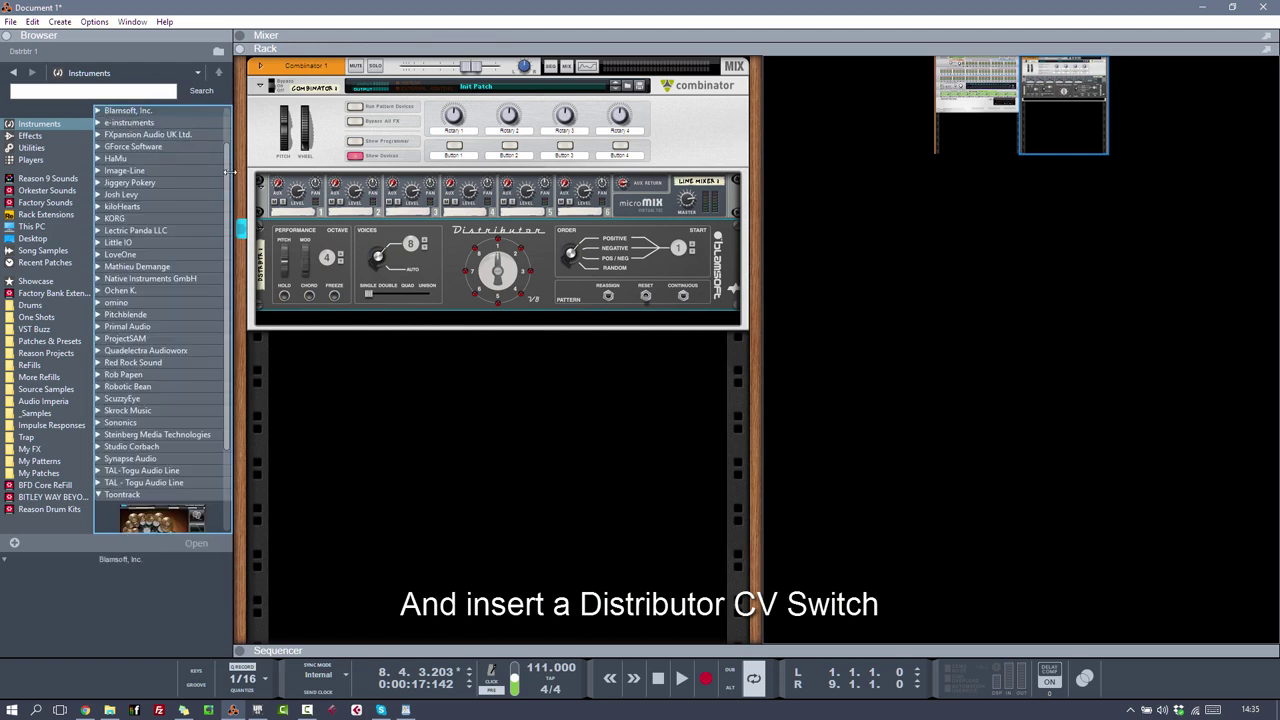
- Add four Xfer Records Serum_x64 synths inside the Combinator below the Distributor
{"action": "scroll", "coordinate": [135, 370], "scroll_direction": "down", "scroll_amount": 4}
{"action": "left_click", "coordinate": [128, 388]}
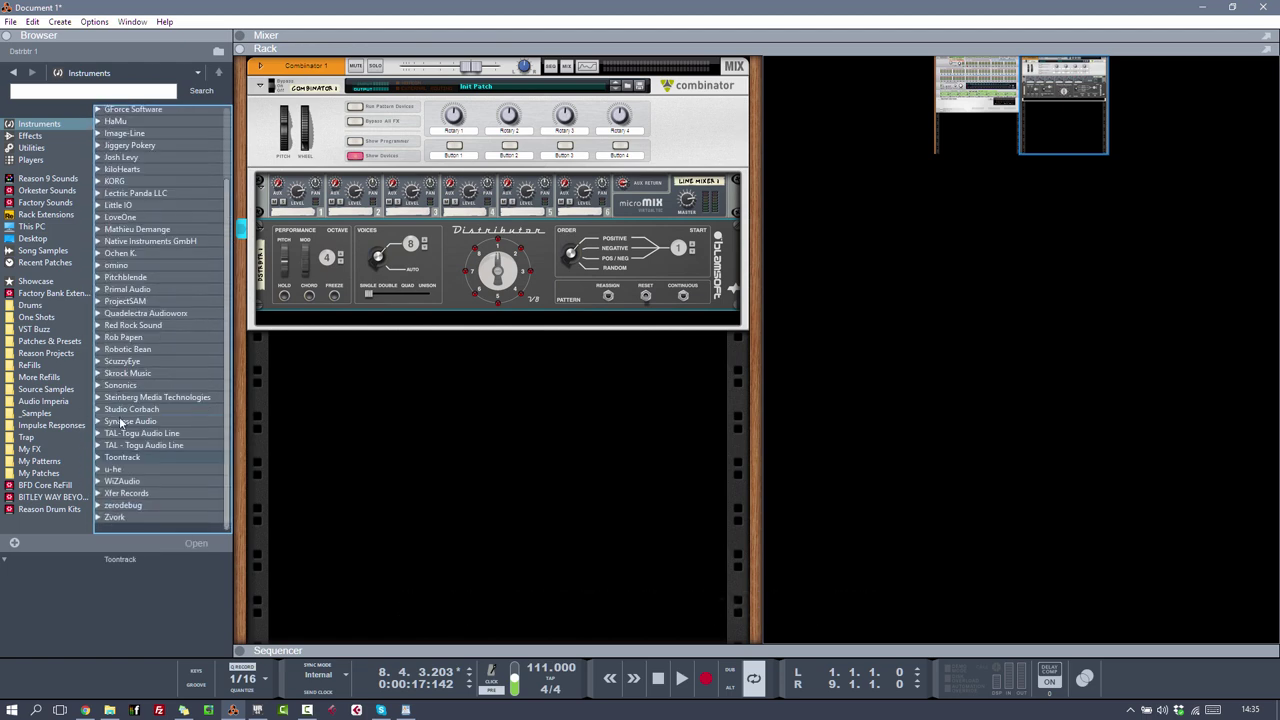
{"action": "left_click", "coordinate": [111, 494]}
{"action": "left_click_drag", "start_coordinate": [130, 476], "coordinate": [326, 316]}
{"action": "double_click", "coordinate": [140, 485]}
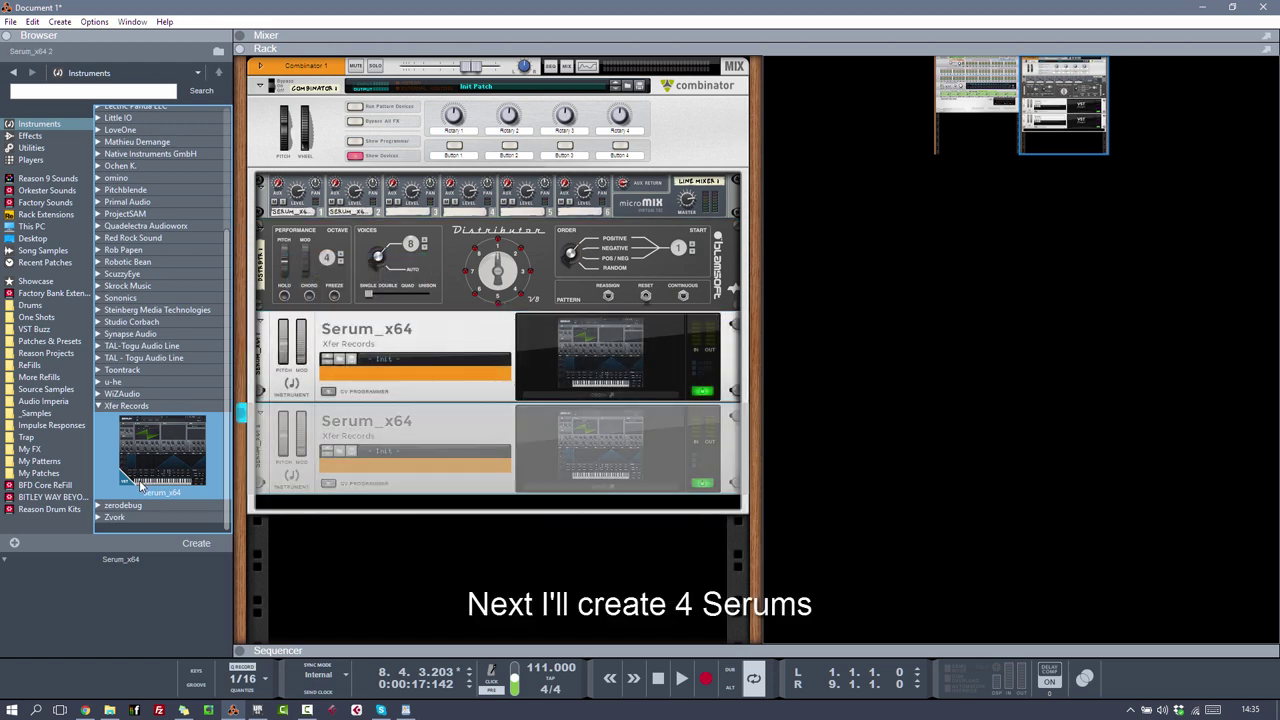
{"action": "double_click", "coordinate": [140, 485]}
{"action": "double_click", "coordinate": [140, 485]}
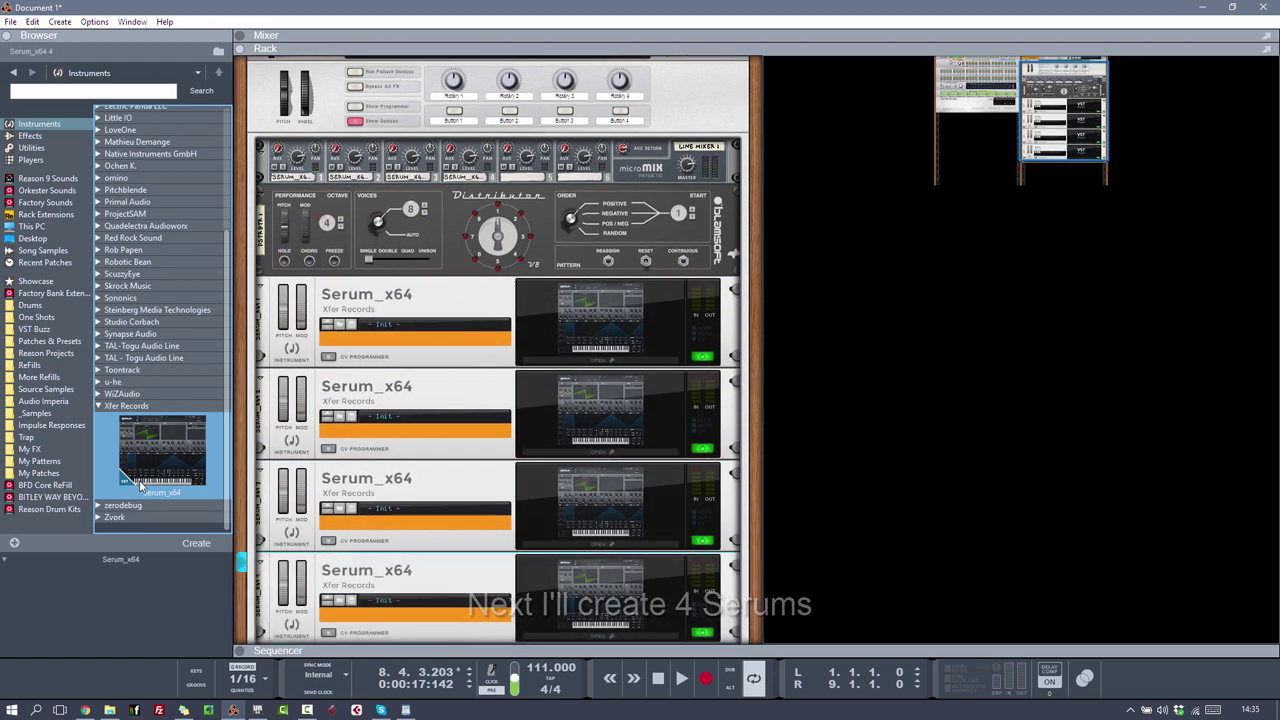
- On the rack's rear side, cable the Distributor's gate and note CV outputs 1 to 4 to the four Serums' gate and CV inputs
{"action": "key", "text": "Tab"}
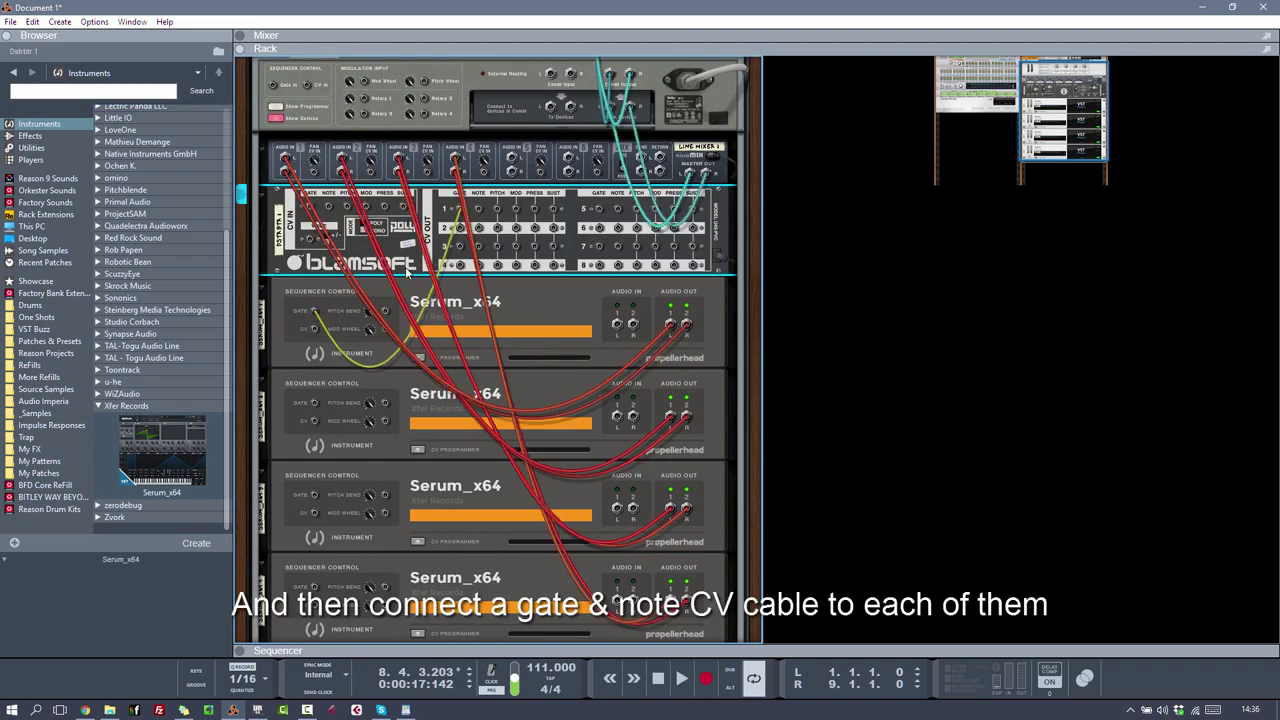
{"action": "left_click_drag", "start_coordinate": [460, 246], "coordinate": [315, 588]}
{"action": "left_click_drag", "start_coordinate": [478, 209], "coordinate": [316, 422]}
{"action": "left_click_drag", "start_coordinate": [479, 247], "coordinate": [318, 610]}
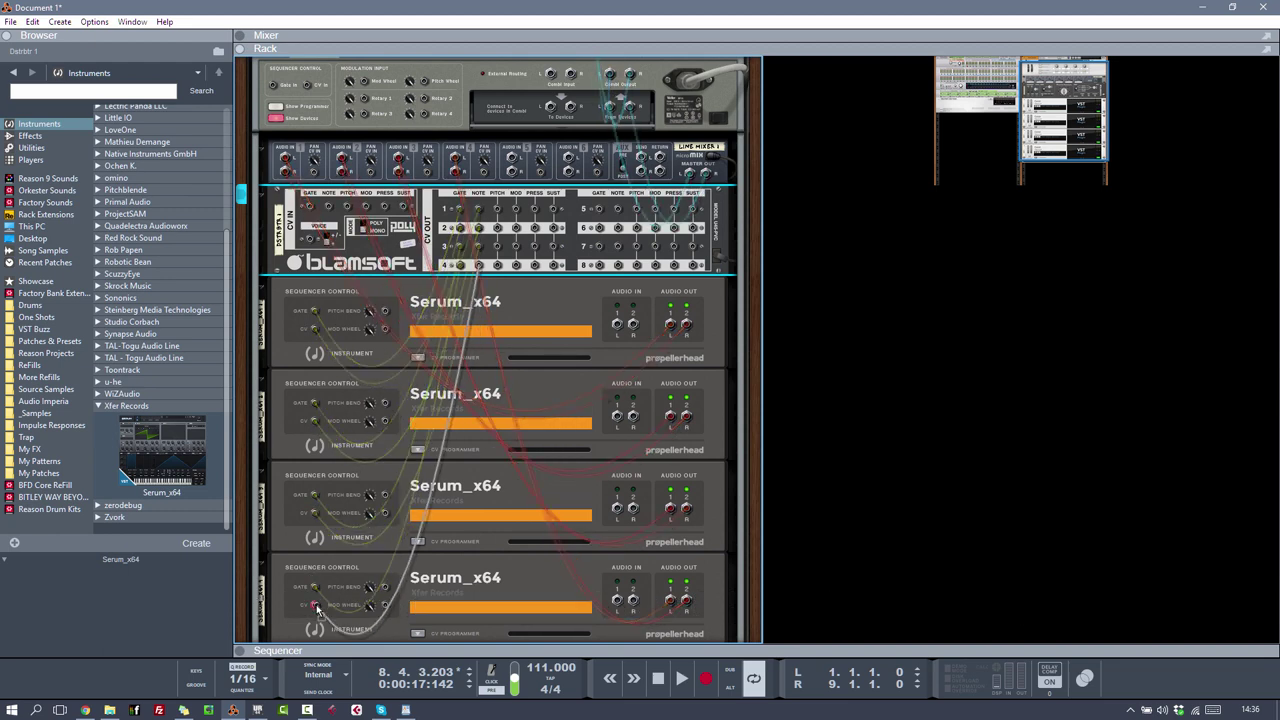
{"action": "key", "text": "Tab"}
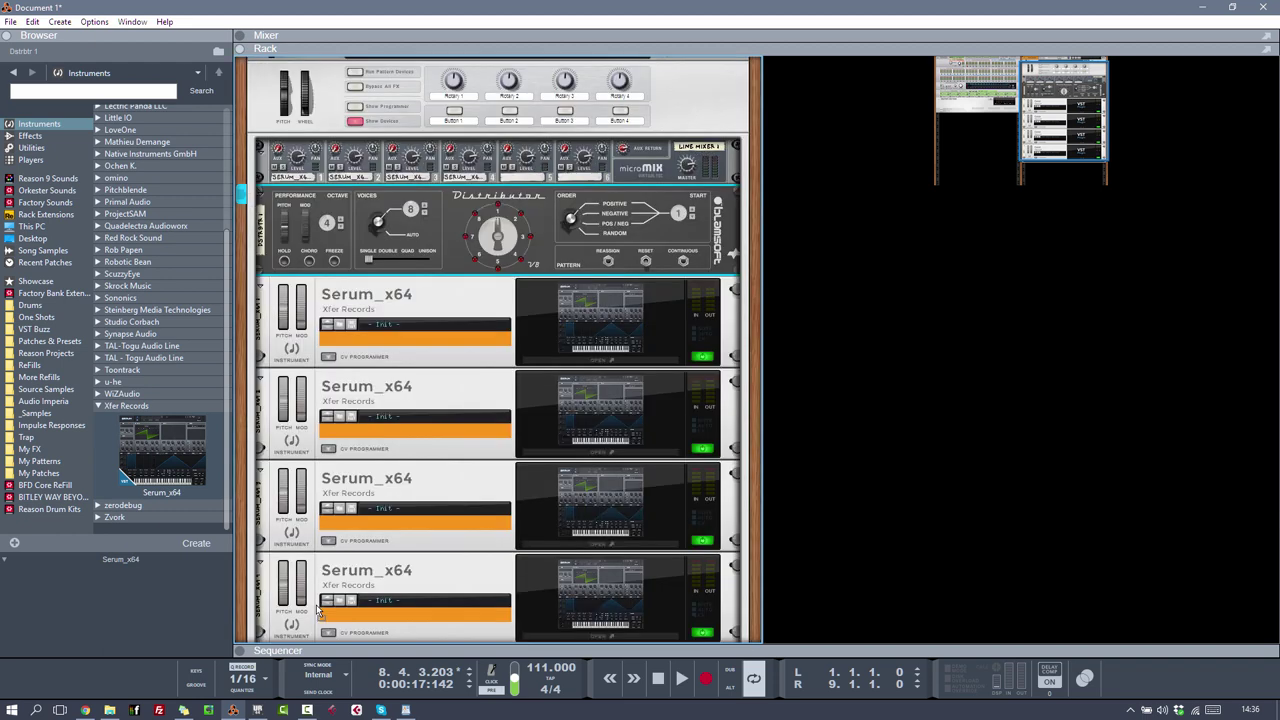
- Show the Combinator's programmer and turn off Receive Notes for the Serum devices
{"action": "left_click", "coordinate": [355, 107]}
{"action": "left_click", "coordinate": [307, 196]}
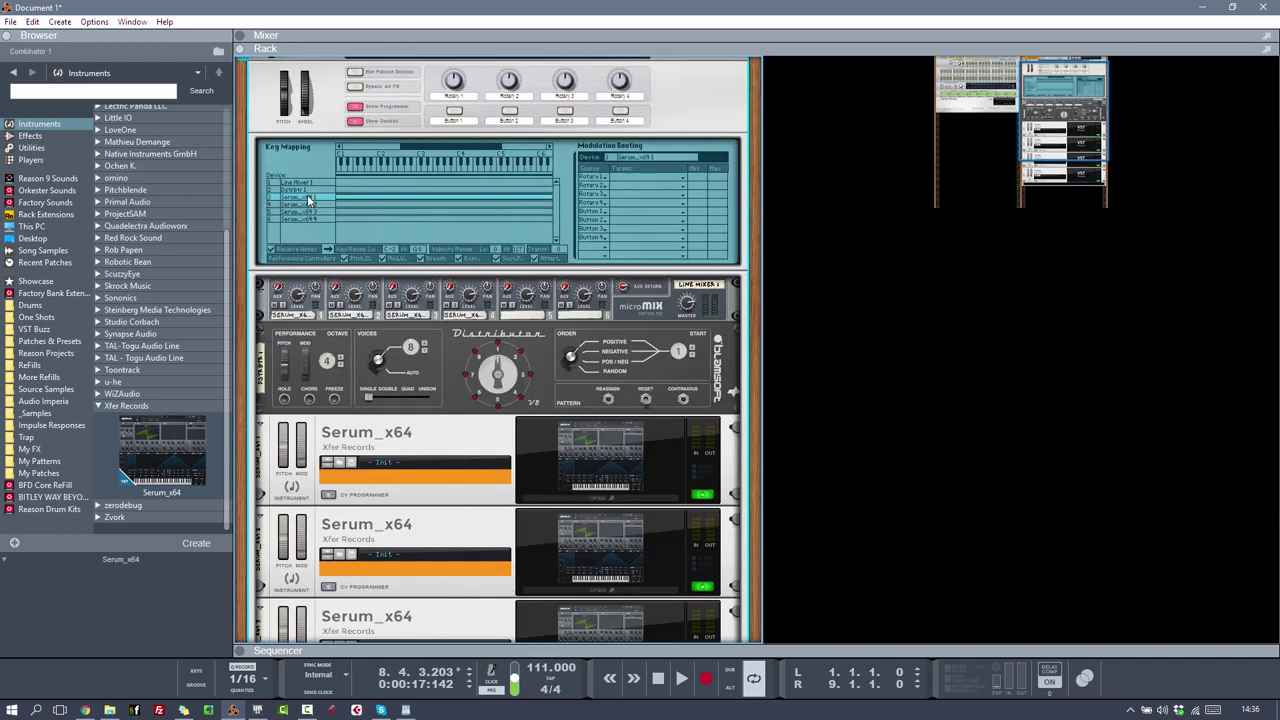
{"action": "left_click", "coordinate": [294, 205]}
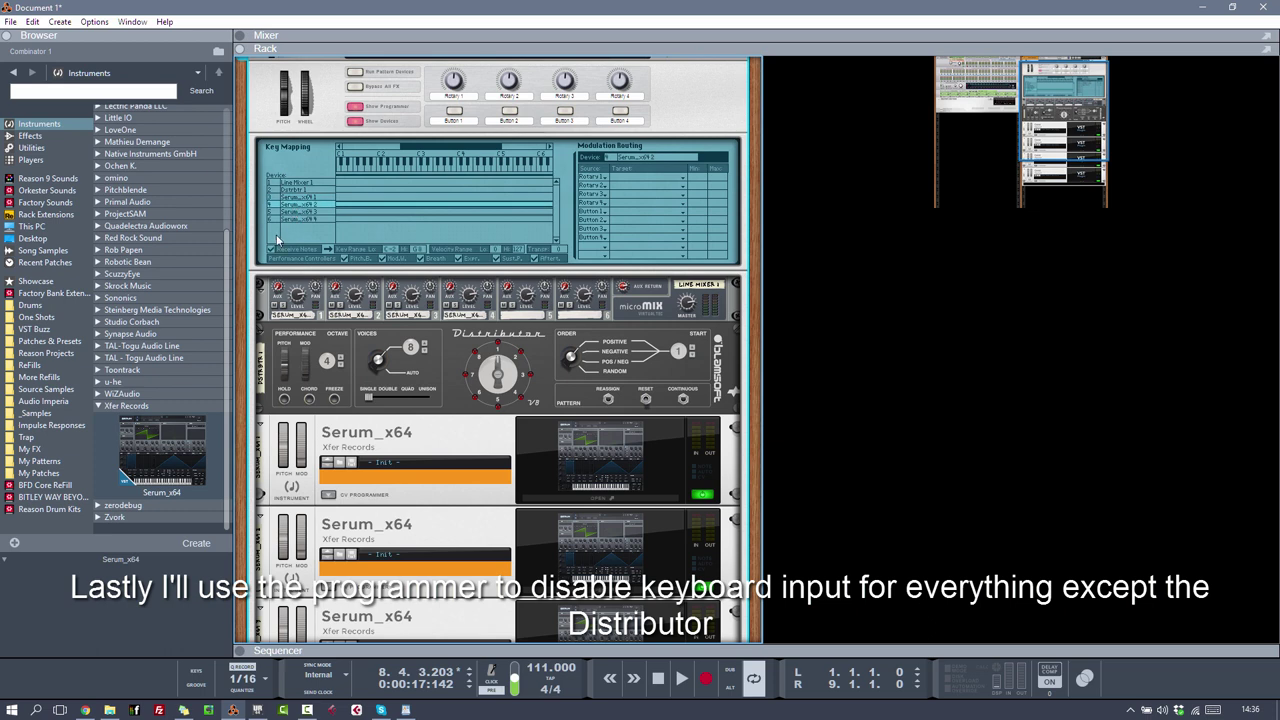
{"action": "left_click", "coordinate": [271, 251]}
{"action": "left_click", "coordinate": [292, 211]}
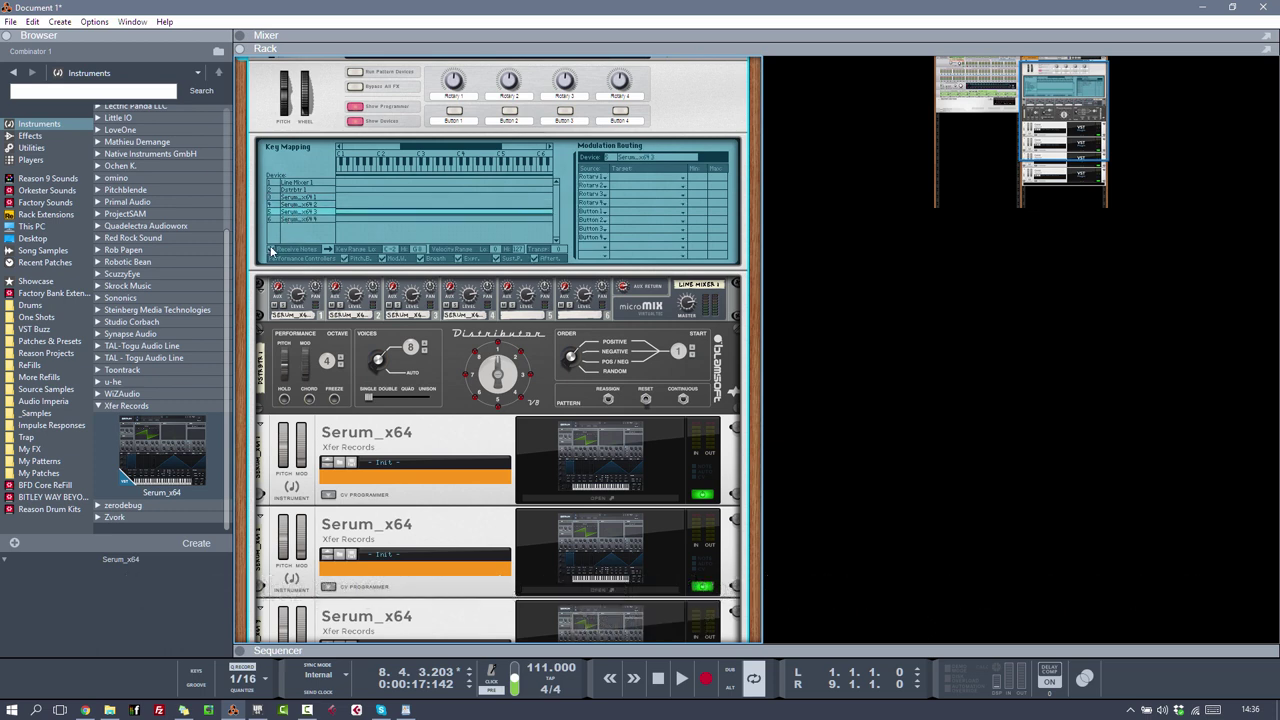
{"action": "left_click", "coordinate": [270, 250]}
{"action": "left_click", "coordinate": [291, 219]}
{"action": "left_click", "coordinate": [272, 250]}
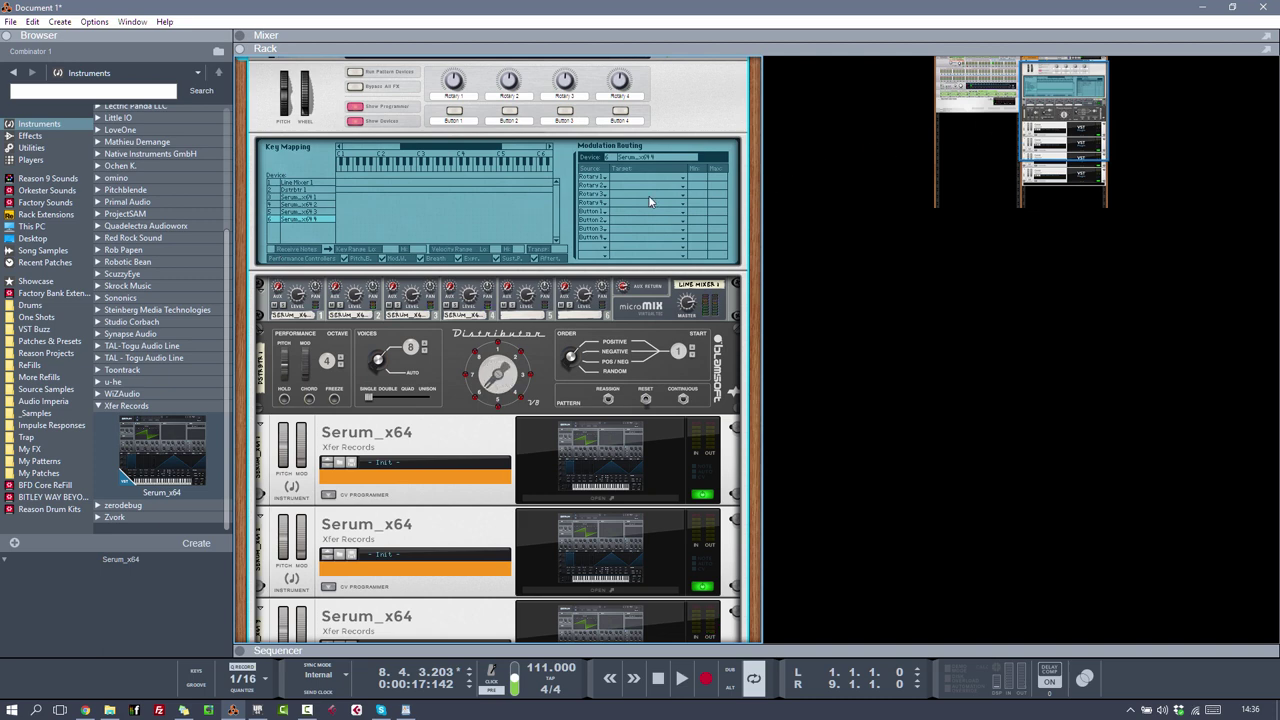
- Set the Distributor's number of voices to 4
{"action": "left_click", "coordinate": [422, 351]}
{"action": "left_click", "coordinate": [422, 351]}
{"action": "left_click", "coordinate": [422, 351]}
{"action": "left_click", "coordinate": [422, 351]}
{"action": "left_click_drag", "start_coordinate": [1056, 145], "coordinate": [1056, 172]}
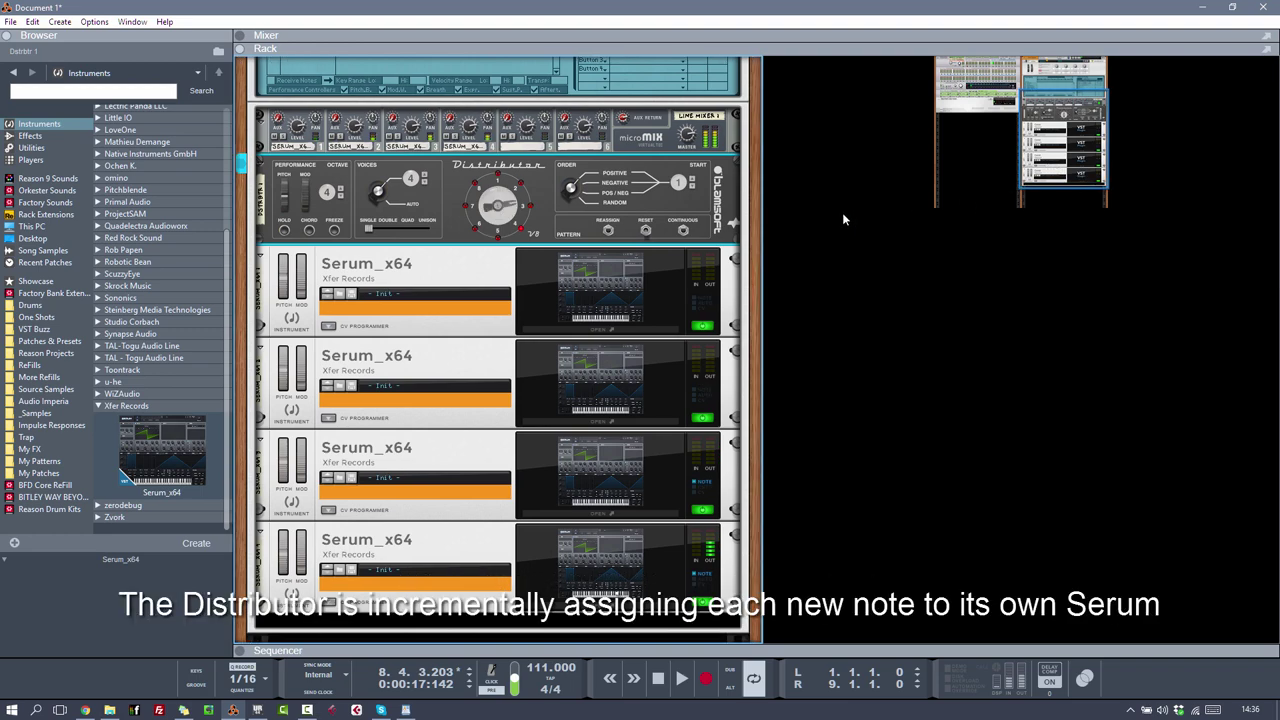
- Load the hard bass preset BA Bass dropper [GI] in the first Serum and close its window
{"action": "double_click", "coordinate": [591, 293]}
{"action": "left_click", "coordinate": [364, 97]}
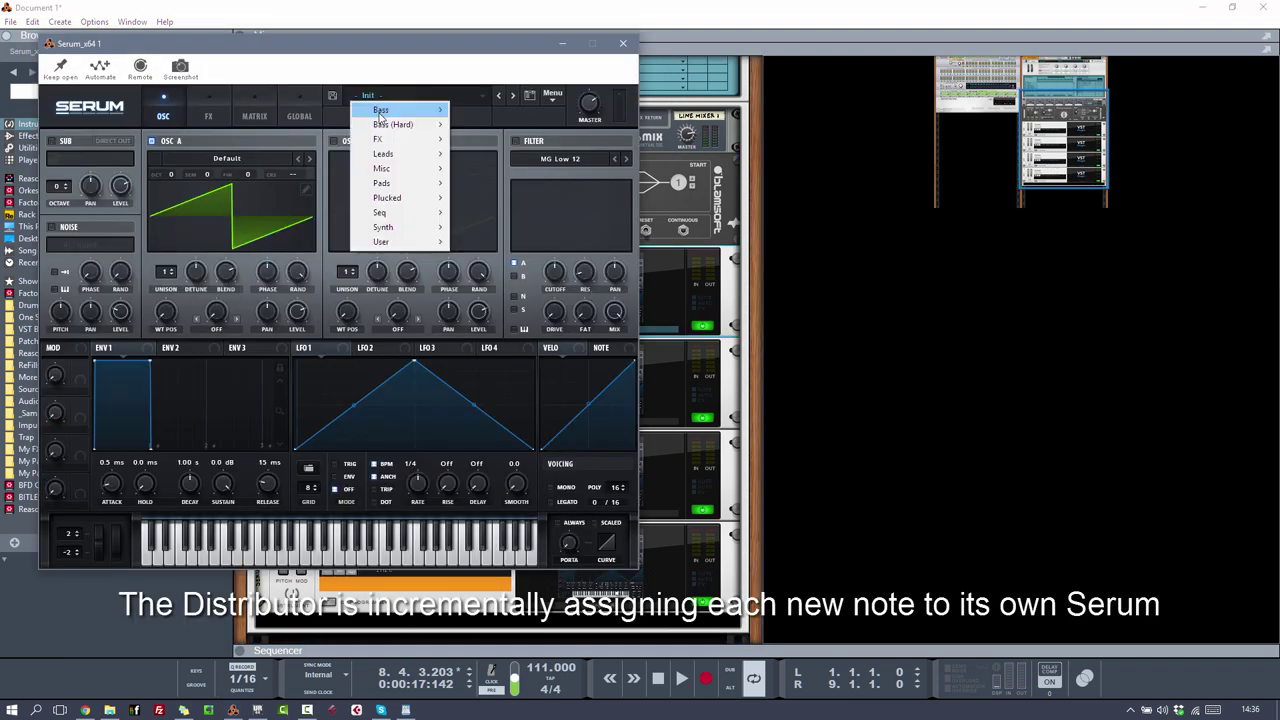
{"action": "mouse_move", "coordinate": [378, 109]}
{"action": "left_click", "coordinate": [172, 203]}
{"action": "left_click", "coordinate": [623, 44]}
- Load the hard bass preset BA Deth reece [GI] in the second Serum and close its window
{"action": "double_click", "coordinate": [588, 382]}
{"action": "left_click", "coordinate": [380, 97]}
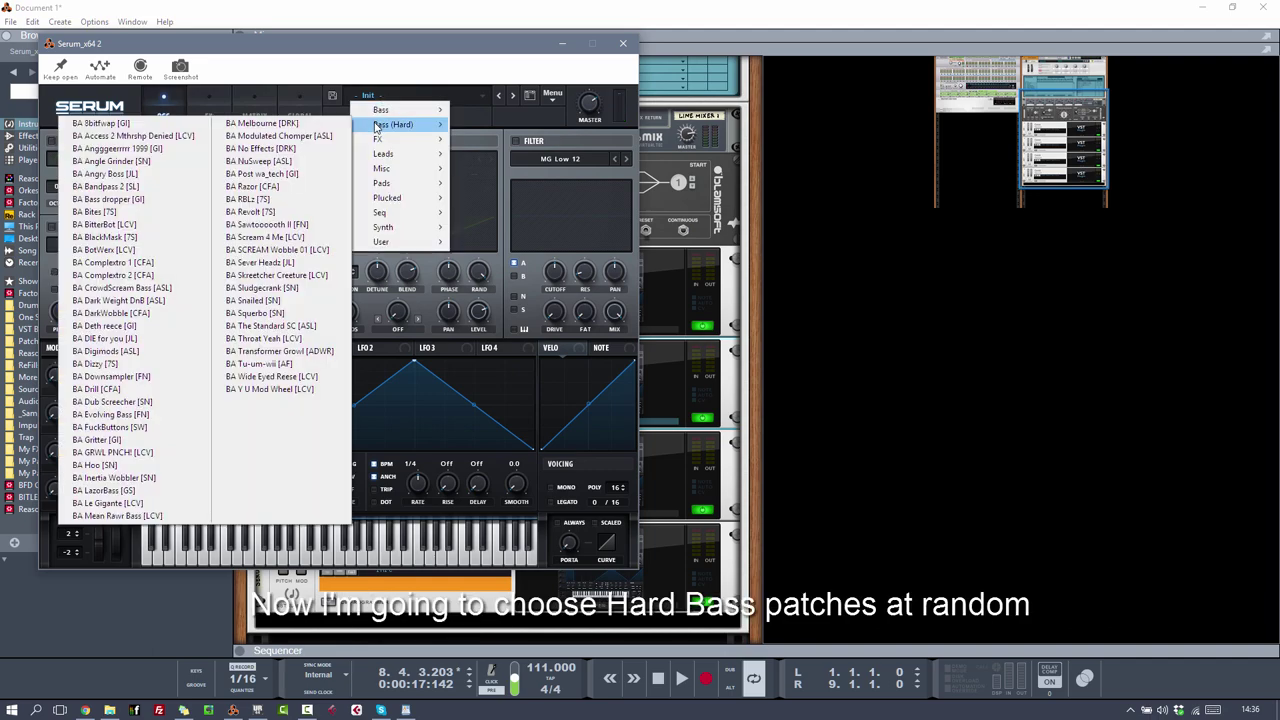
{"action": "left_click", "coordinate": [126, 335]}
{"action": "left_click", "coordinate": [624, 45]}
- Load the hard bass preset BA Gritter [GI] in the third Serum and close its window
{"action": "double_click", "coordinate": [606, 486]}
{"action": "left_click", "coordinate": [400, 97]}
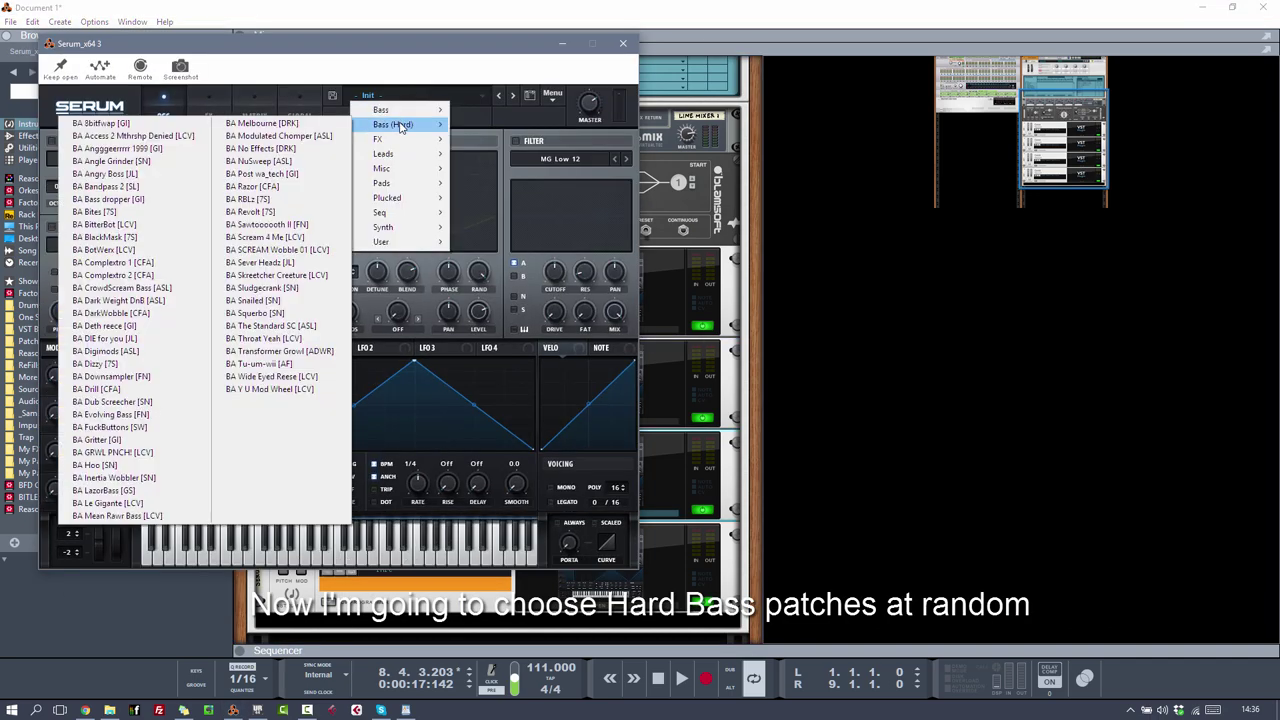
{"action": "left_click", "coordinate": [124, 440]}
{"action": "left_click", "coordinate": [623, 44]}
- Load the hard bass preset BA Le Gigante [LCV] in the fourth Serum and close its window
{"action": "left_click", "coordinate": [568, 540]}
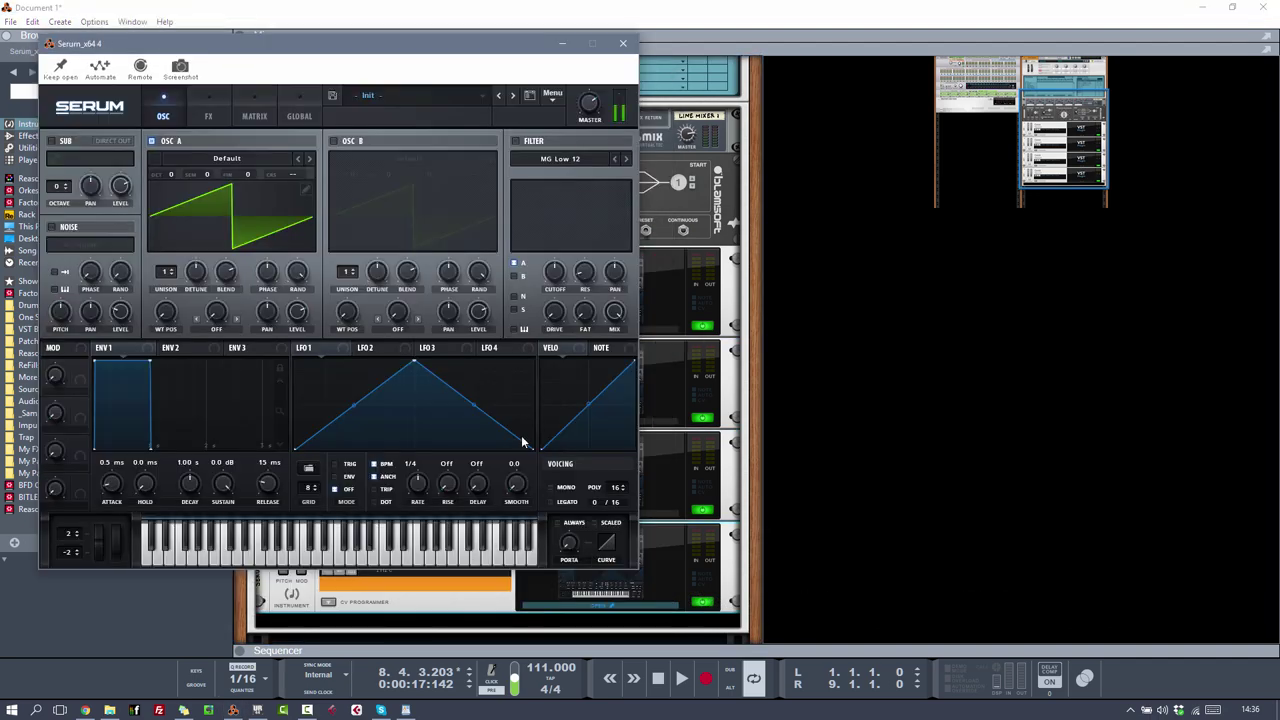
{"action": "left_click", "coordinate": [432, 101]}
{"action": "mouse_move", "coordinate": [405, 128]}
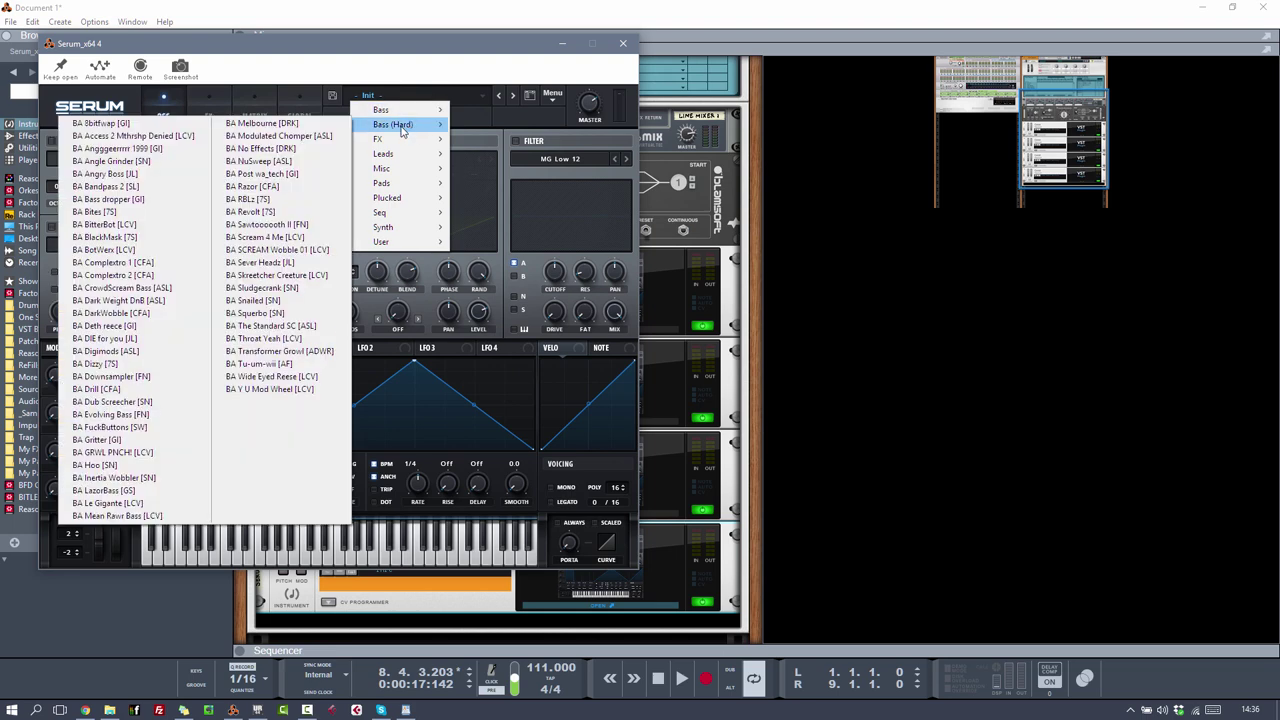
{"action": "left_click", "coordinate": [145, 505]}
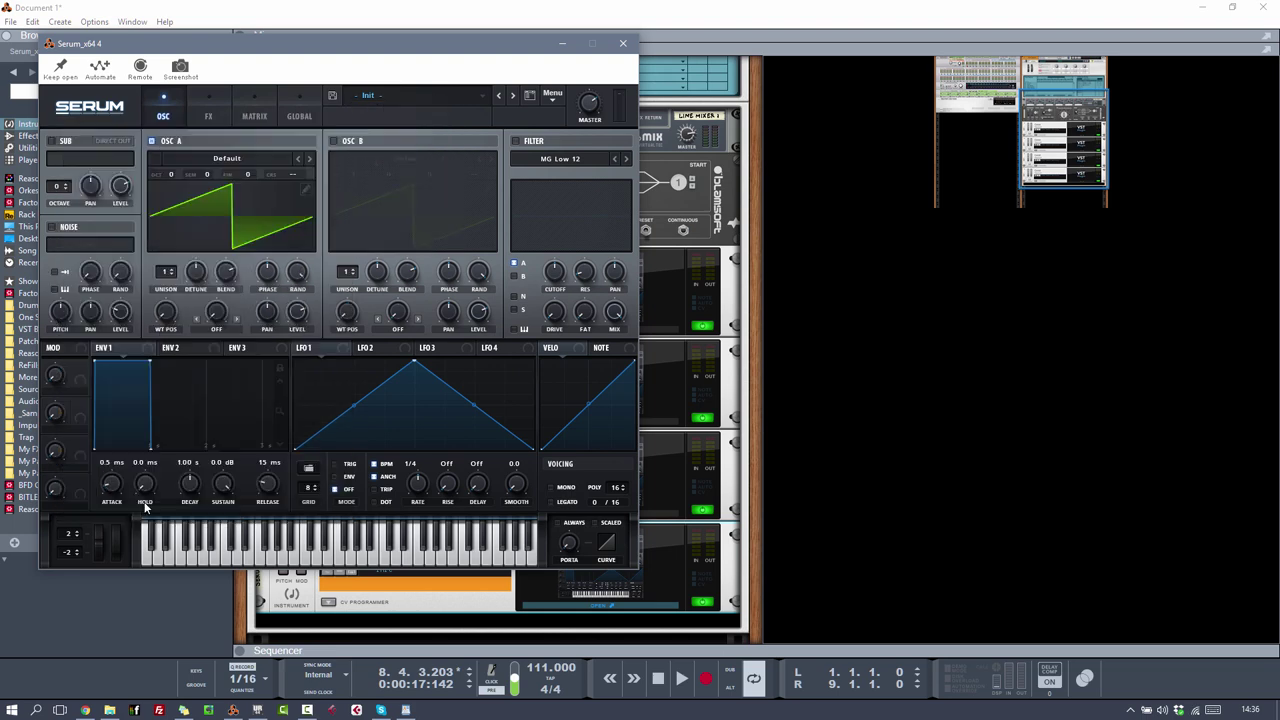
{"action": "left_click", "coordinate": [622, 43]}
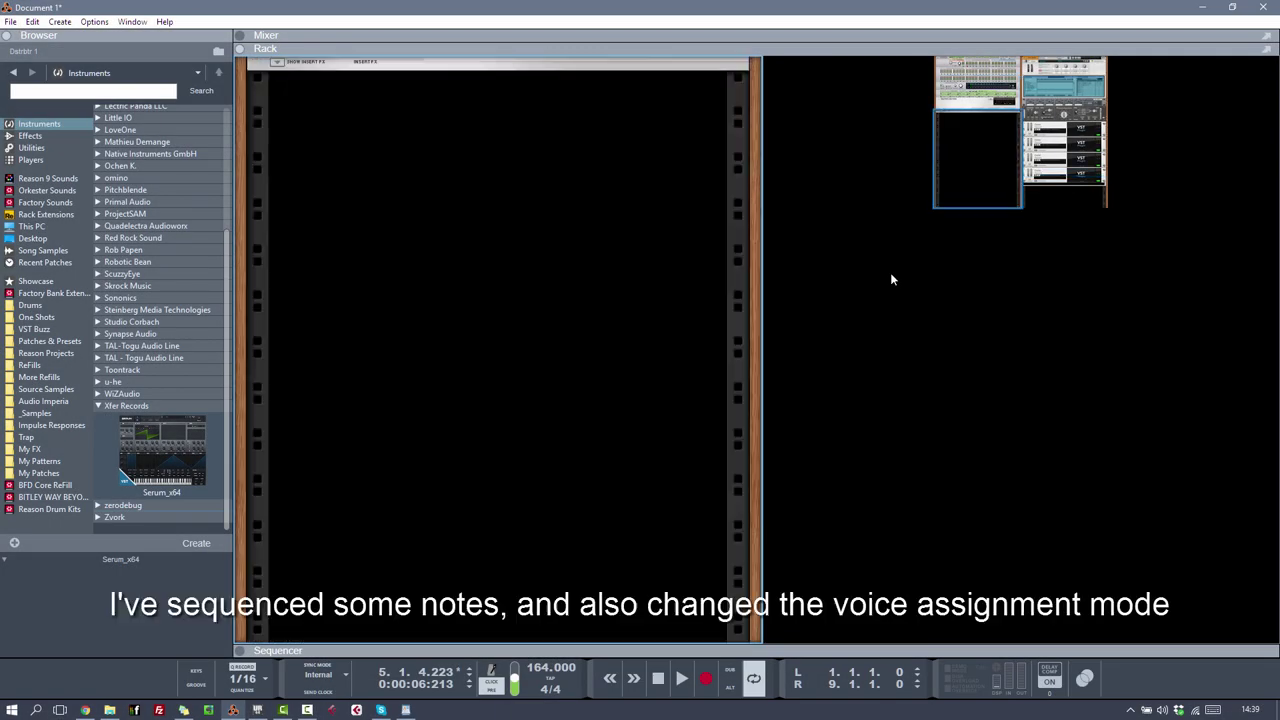
- While the sequence plays, fold all devices in the Combinator and hide both its devices and its programmer
{"action": "key", "text": "space"}
{"action": "left_click_drag", "start_coordinate": [1045, 166], "coordinate": [1055, 135]}
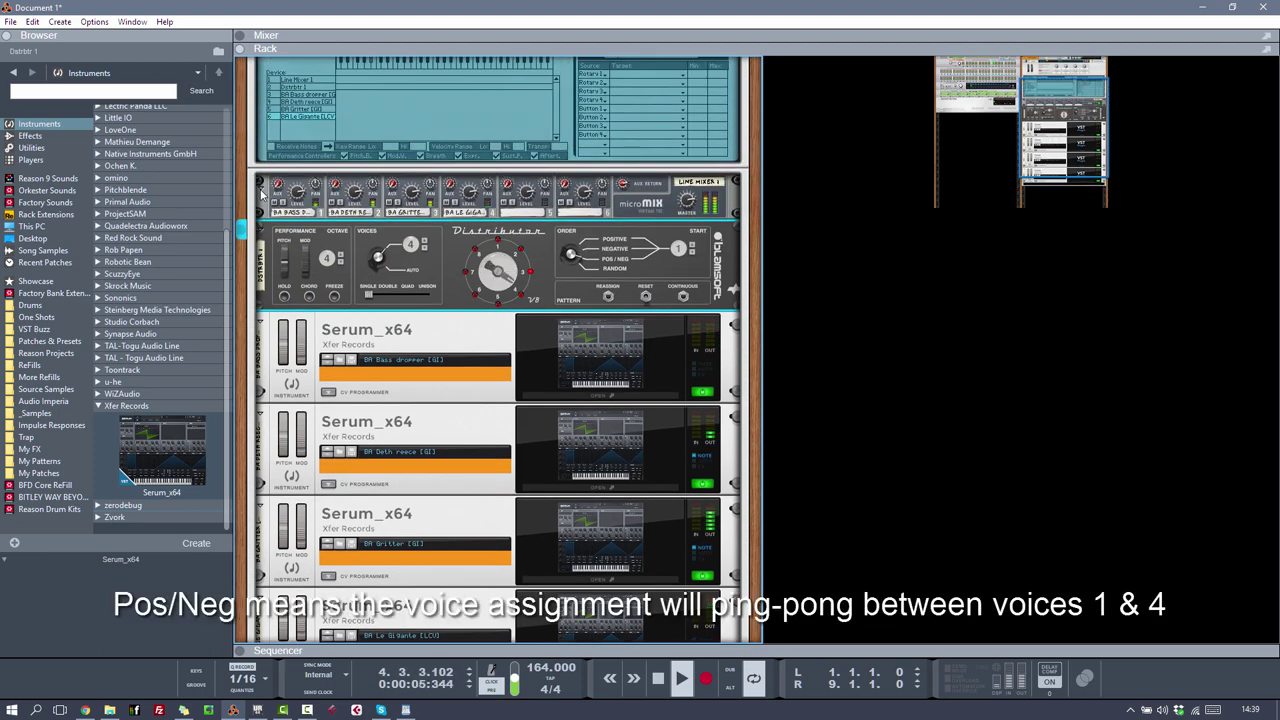
{"action": "left_click", "coordinate": [261, 184], "text": "alt"}
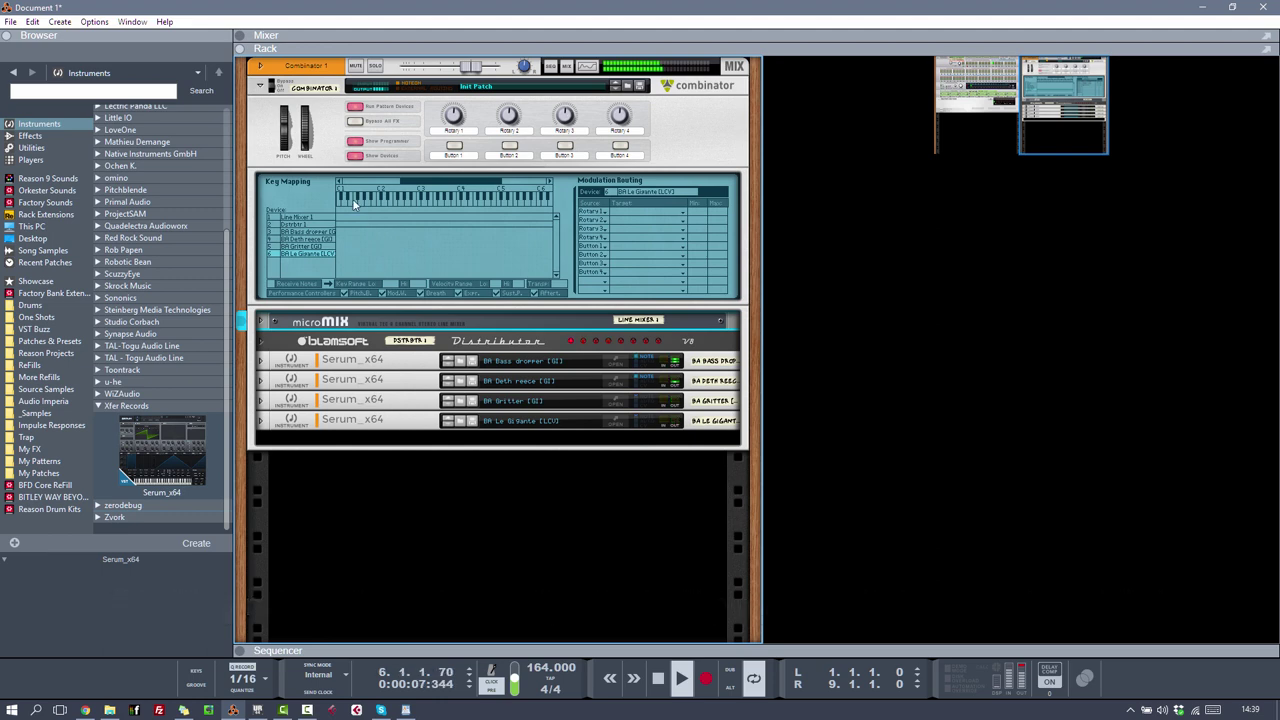
{"action": "left_click", "coordinate": [357, 157]}
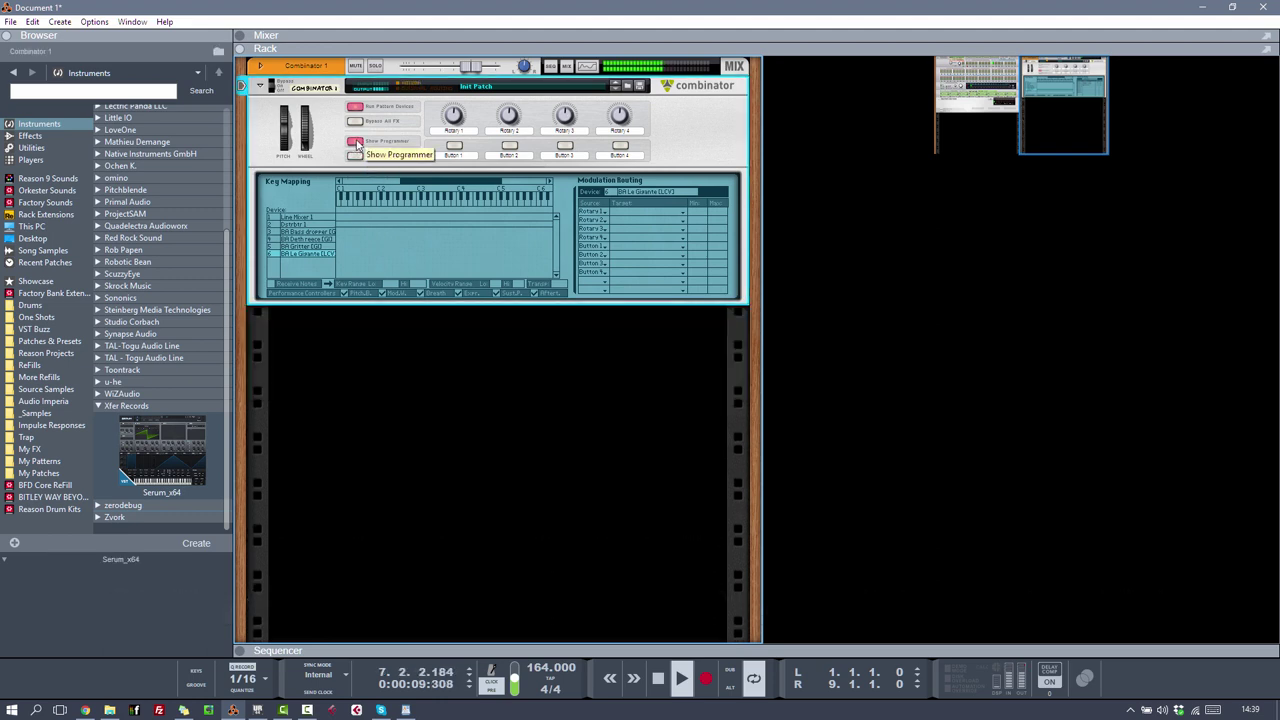
{"action": "left_click", "coordinate": [356, 142]}
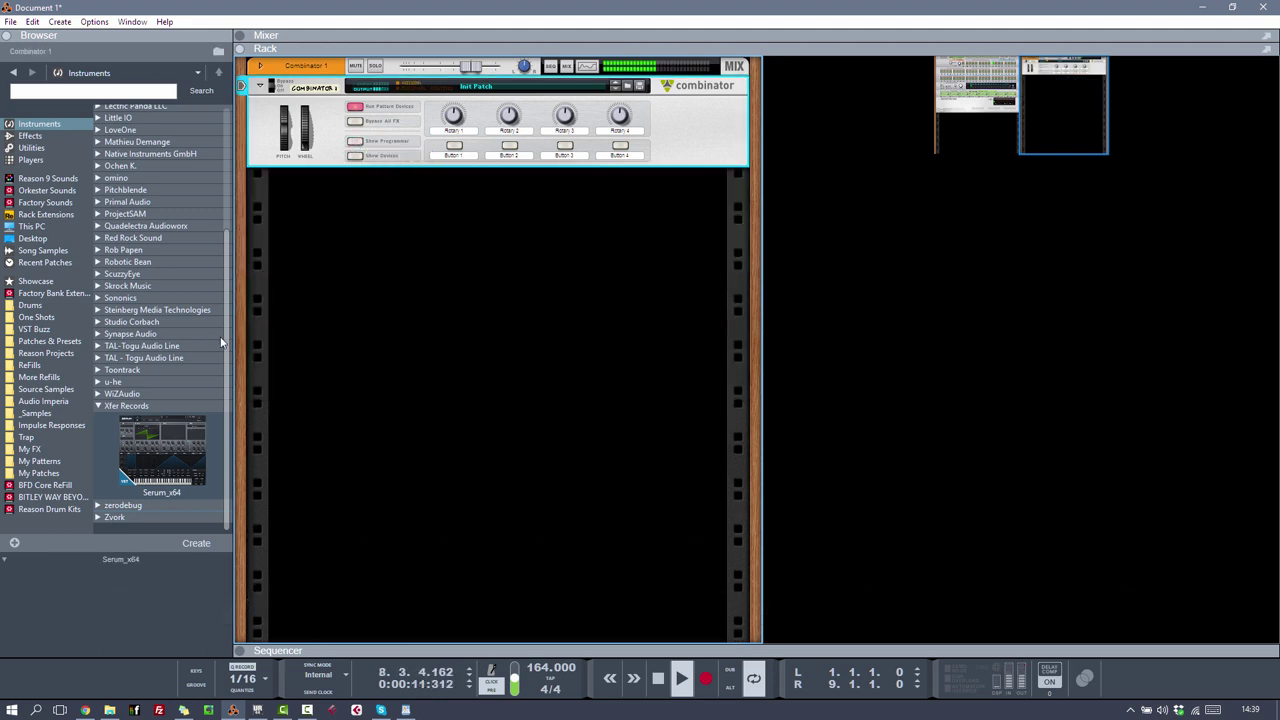
{"action": "key", "text": "space"}
- Create a Toontrack Superior Drummer in a new rack column beside the Combinator
{"action": "double_click", "coordinate": [148, 405]}
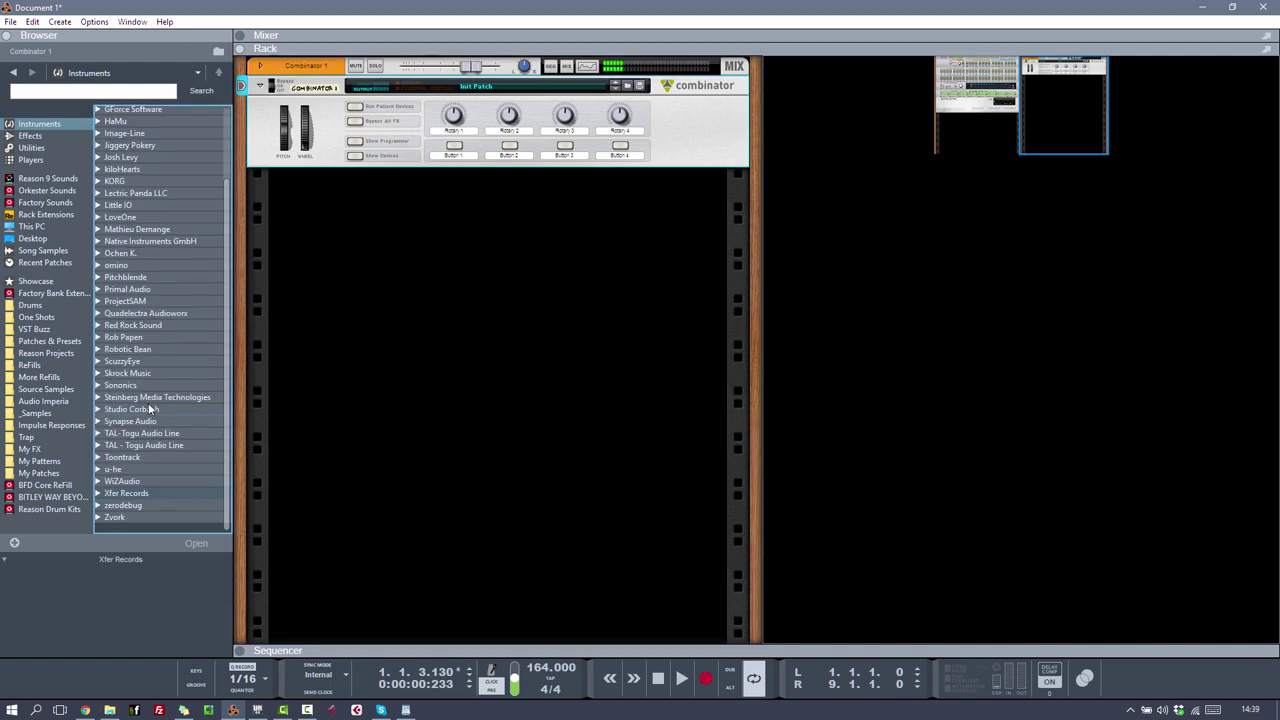
{"action": "double_click", "coordinate": [140, 458]}
{"action": "mouse_move", "coordinate": [140, 432]}
{"action": "left_mouse_down"}
{"action": "mouse_move", "coordinate": [535, 333]}
{"action": "mouse_move", "coordinate": [753, 253]}
{"action": "left_mouse_up"}
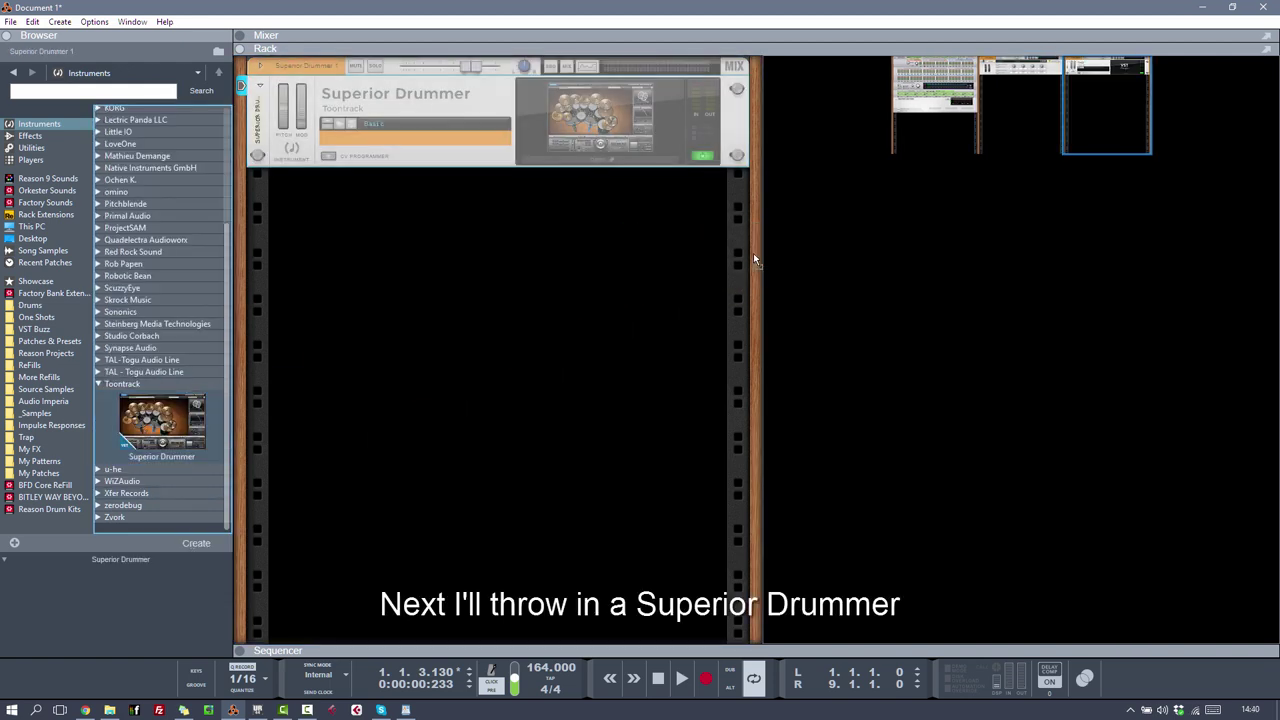
- Load the ROCK! EZX library in Superior Drummer and close its window
{"action": "left_click", "coordinate": [606, 140]}
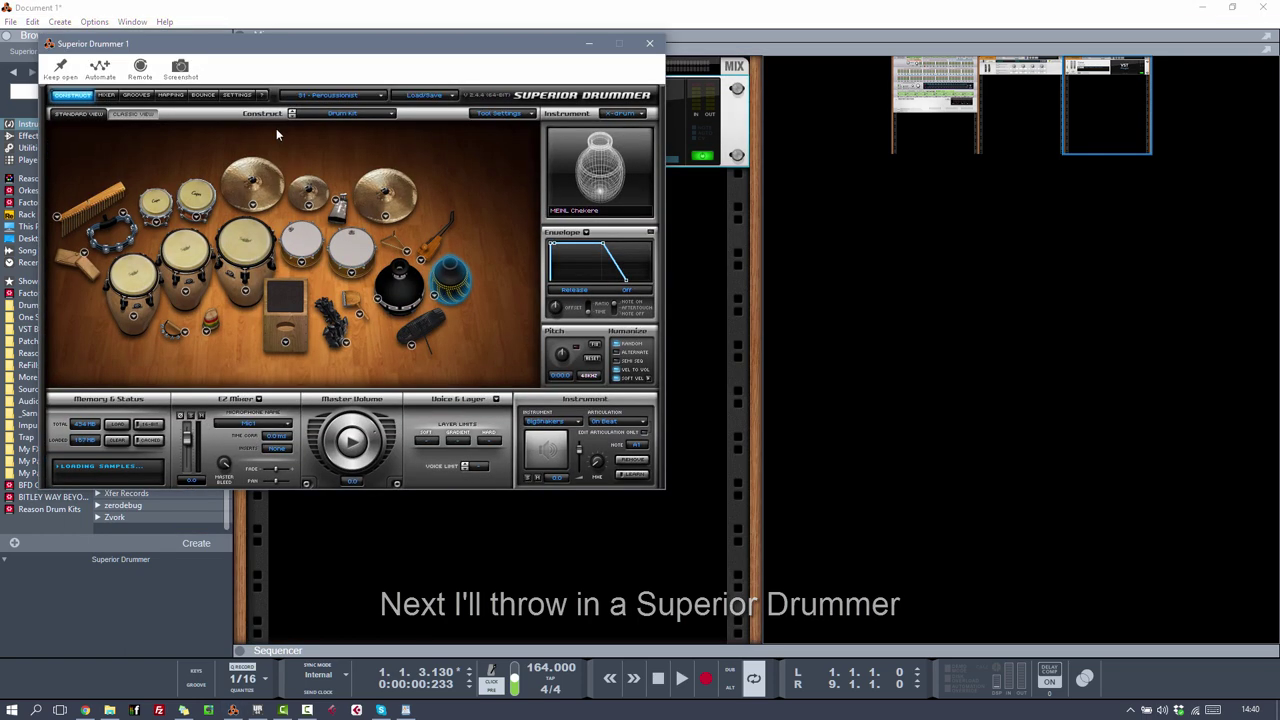
{"action": "left_click", "coordinate": [330, 95]}
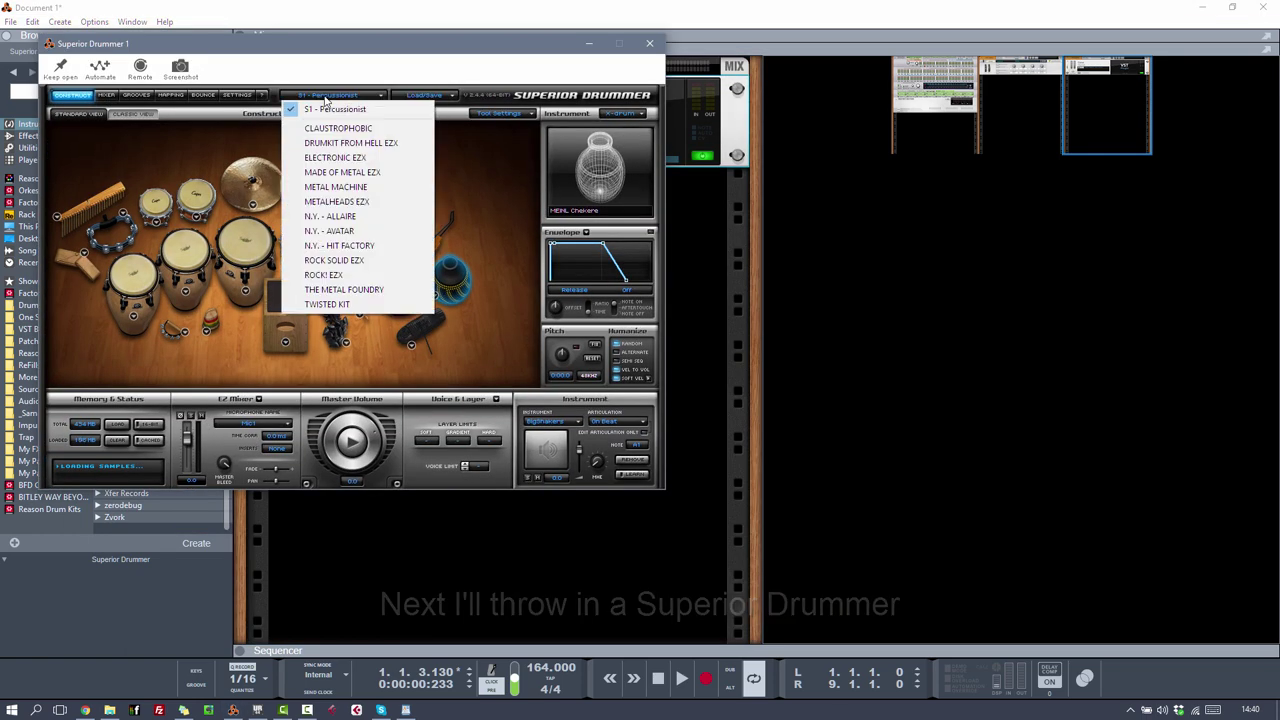
{"action": "left_click", "coordinate": [325, 274]}
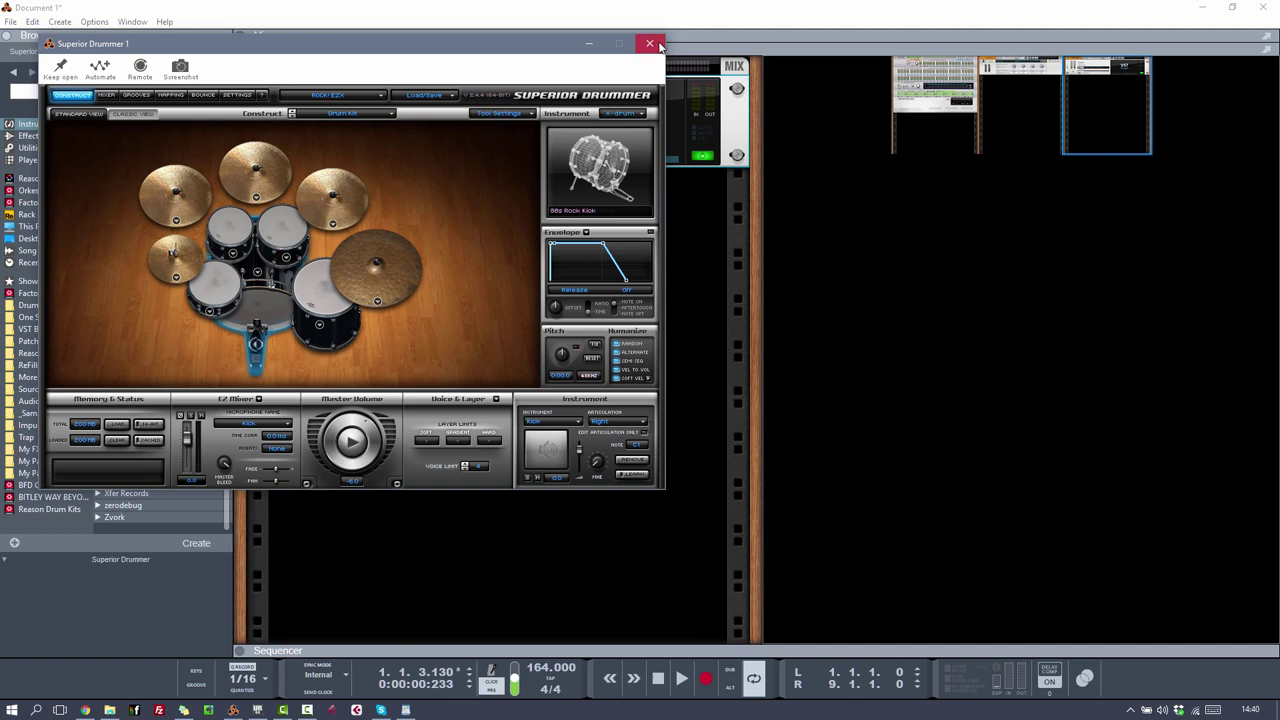
{"action": "left_click", "coordinate": [650, 44]}
- Show Superior Drummer's insert FX and add a BV512 Digital Vocoder followed by a Scream 4 Distortion there
{"action": "left_click", "coordinate": [259, 65]}
{"action": "left_click", "coordinate": [277, 93]}
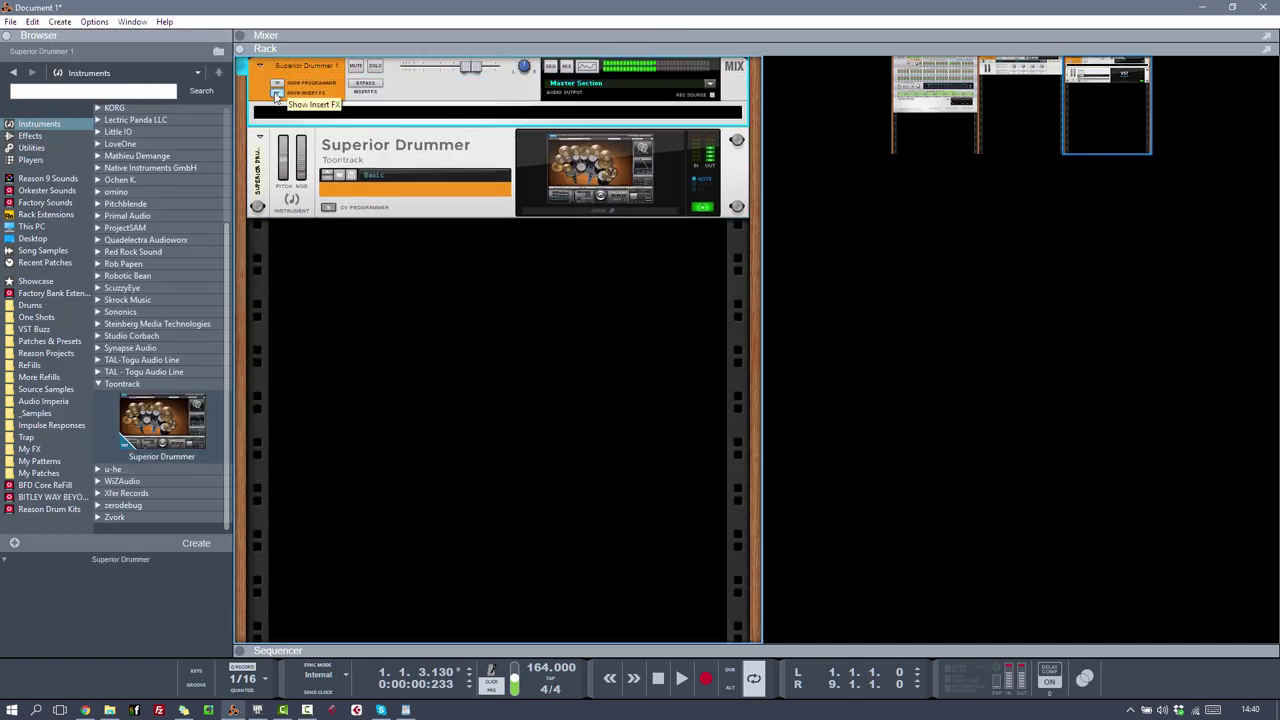
{"action": "left_click", "coordinate": [30, 135]}
{"action": "left_click", "coordinate": [131, 112]}
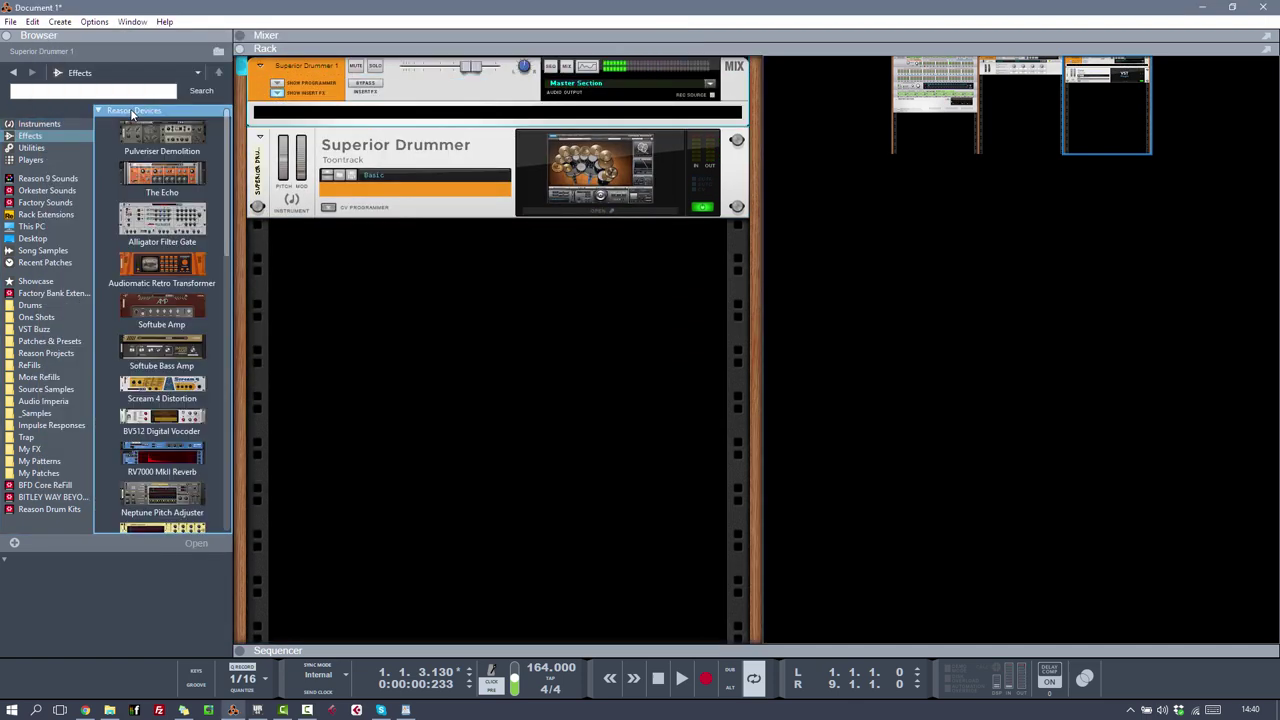
{"action": "left_click_drag", "start_coordinate": [160, 415], "coordinate": [354, 121]}
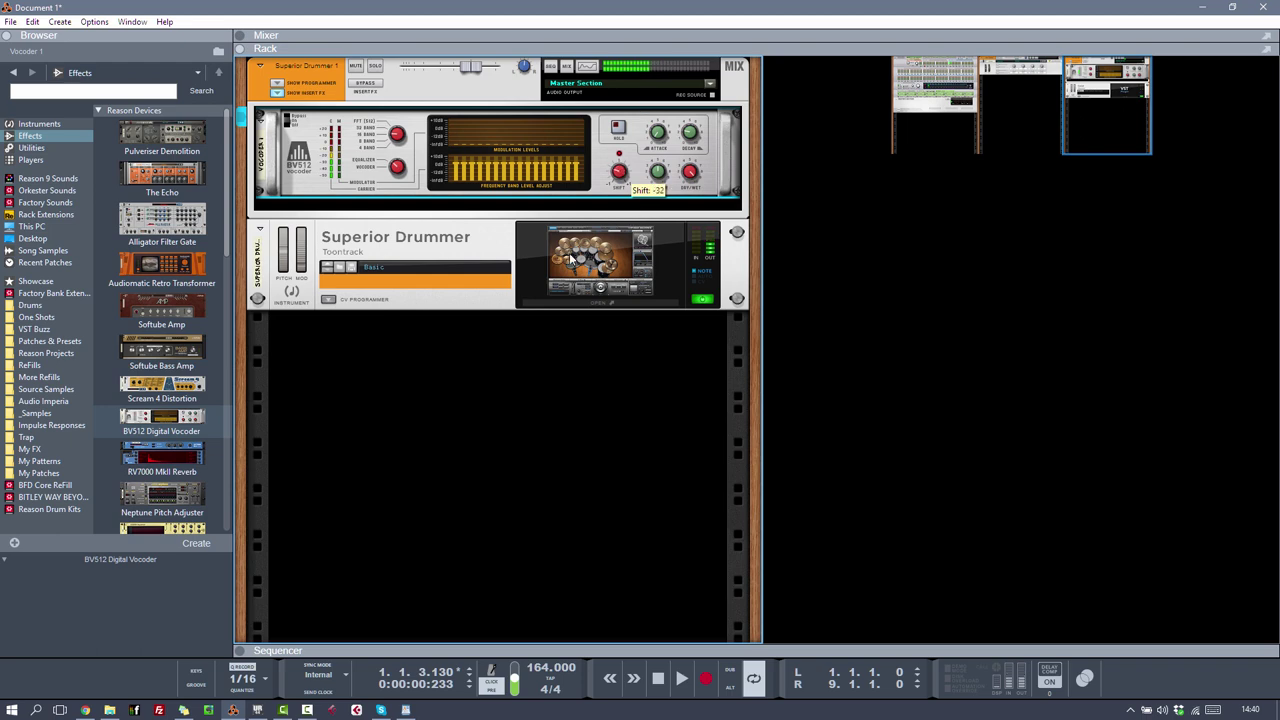
{"action": "left_click_drag", "start_coordinate": [162, 386], "coordinate": [405, 249]}
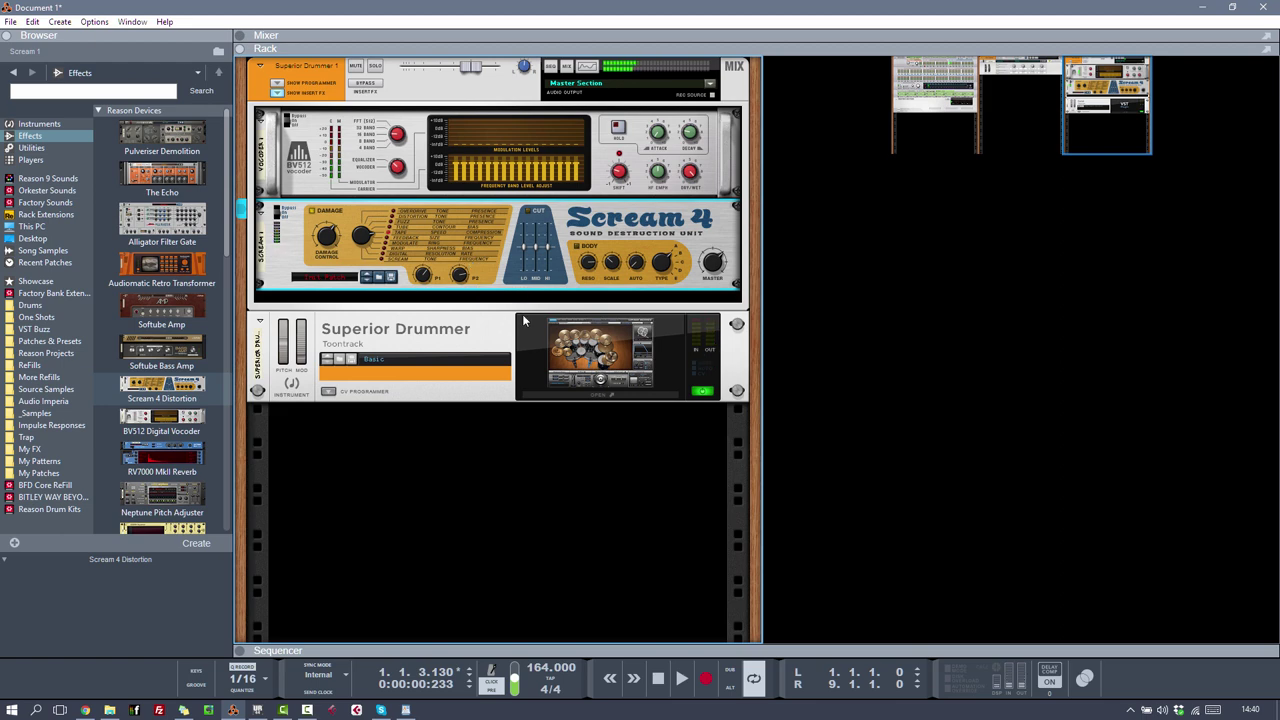
- Show the sequencer and play the song from the start
{"action": "key", "text": "F7"}
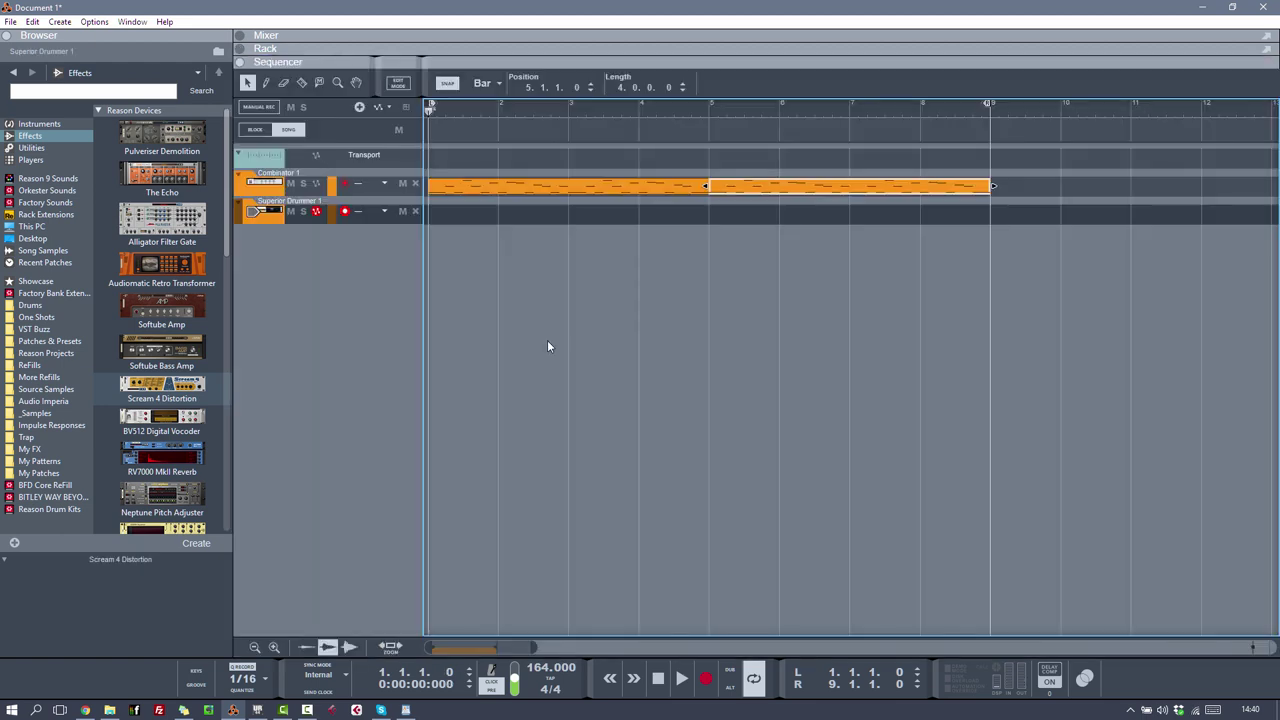
{"action": "key", "text": "space"}
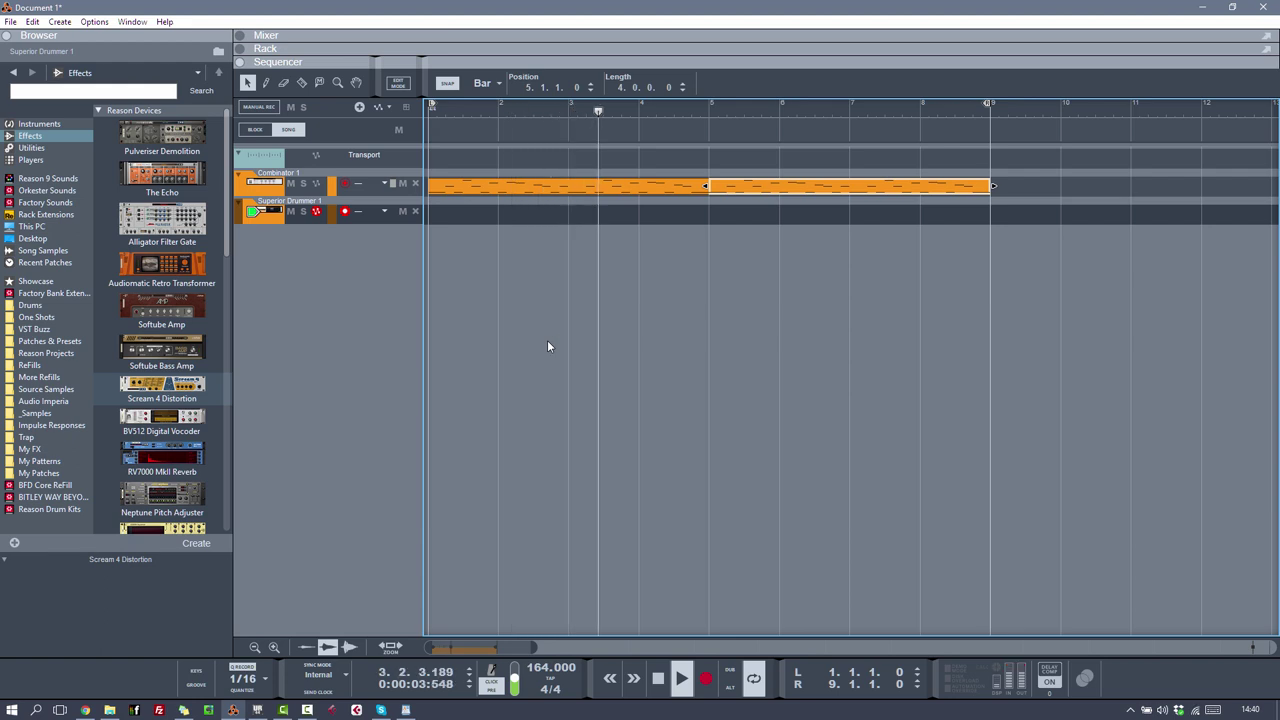
- Record a drum part on the Superior Drummer track and arrange it as two consecutive four-bar clips from bar 1 to bar 9
{"action": "key", "text": "ctrl+Return"}
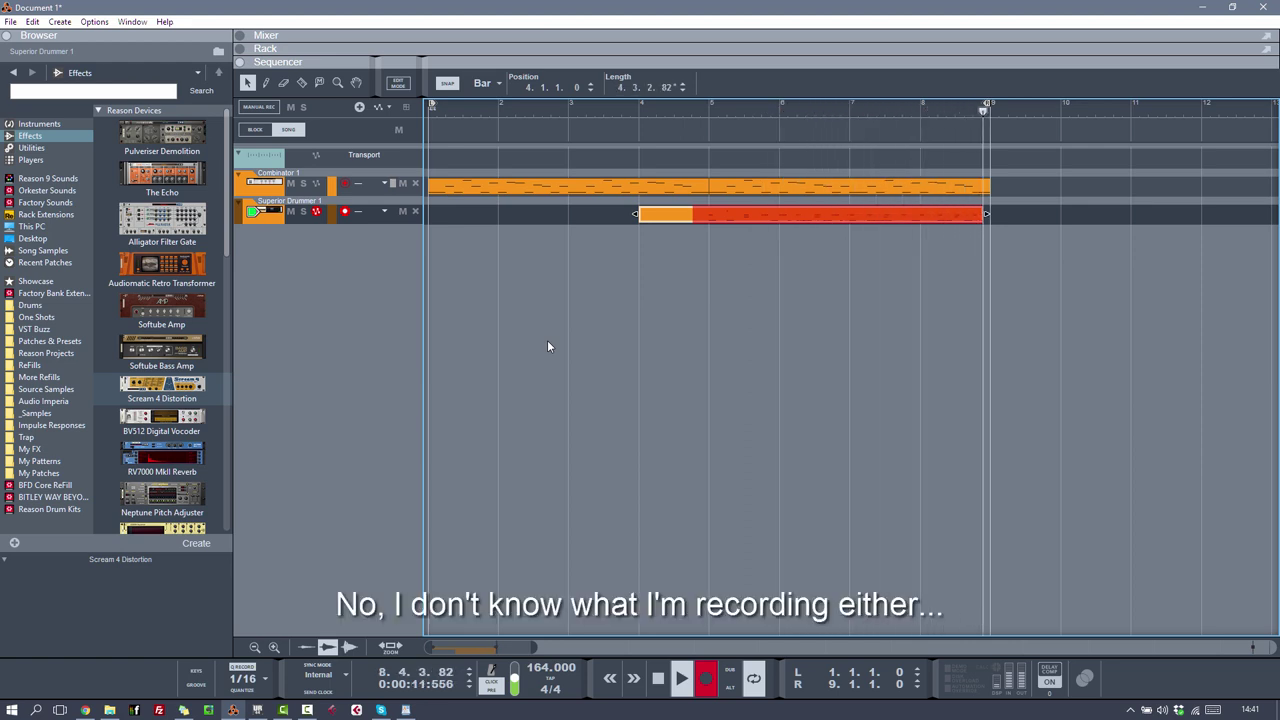
{"action": "key", "text": "space"}
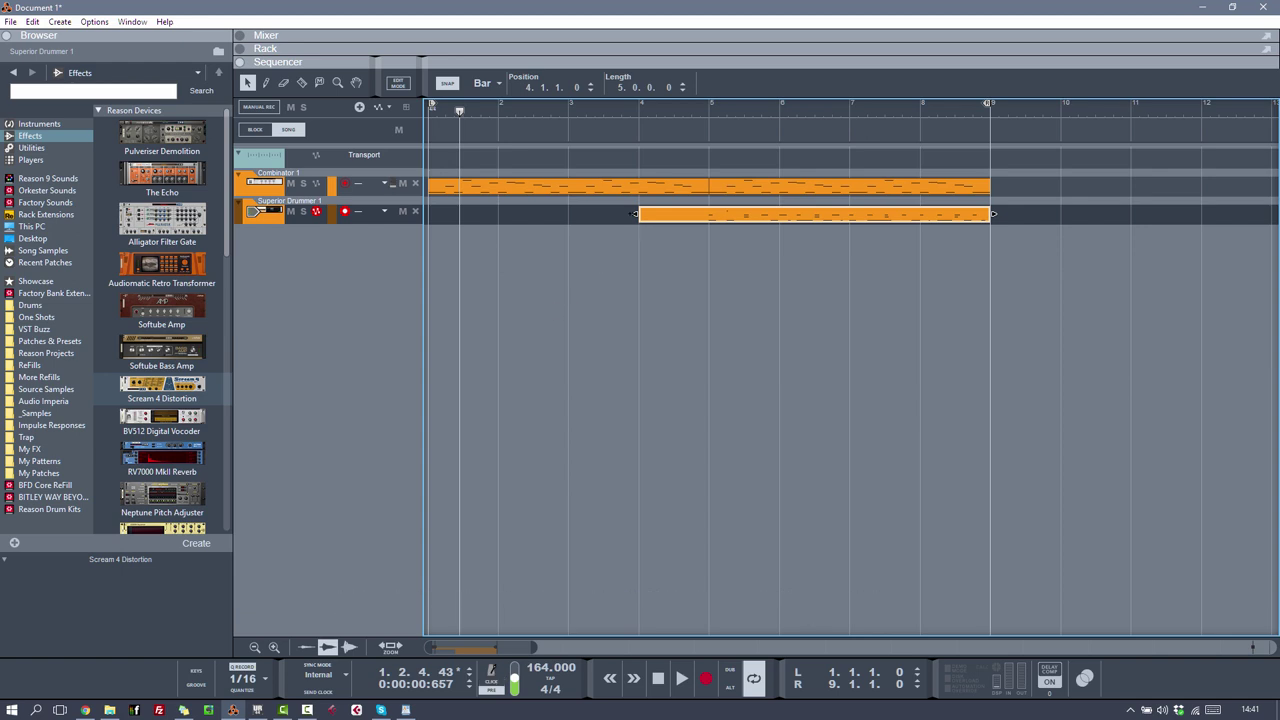
{"action": "left_click_drag", "start_coordinate": [689, 209], "coordinate": [440, 219]}
{"action": "key", "text": "ctrl+d"}
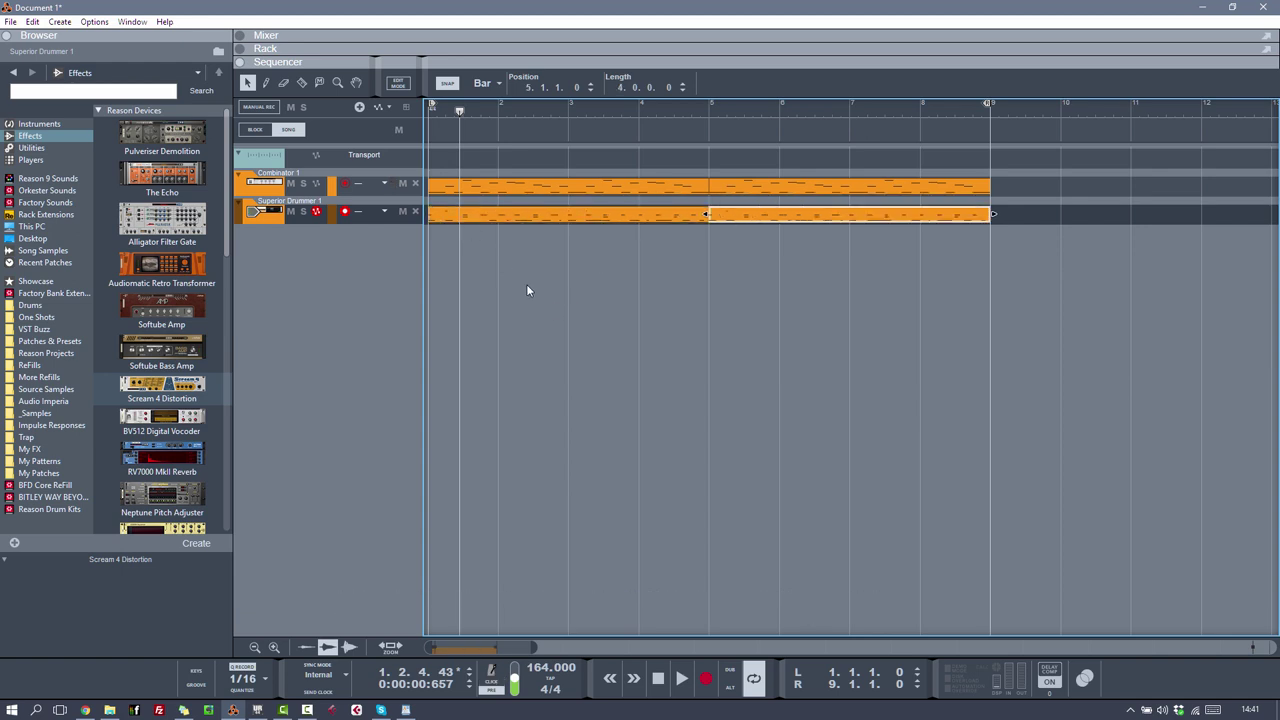
- Play the song from the start, lower Combinator 1's mixer level to about -3 dB and return to the sequencer
{"action": "key", "text": "shift+Return"}
{"action": "key", "text": "F5"}
{"action": "key", "text": "space"}
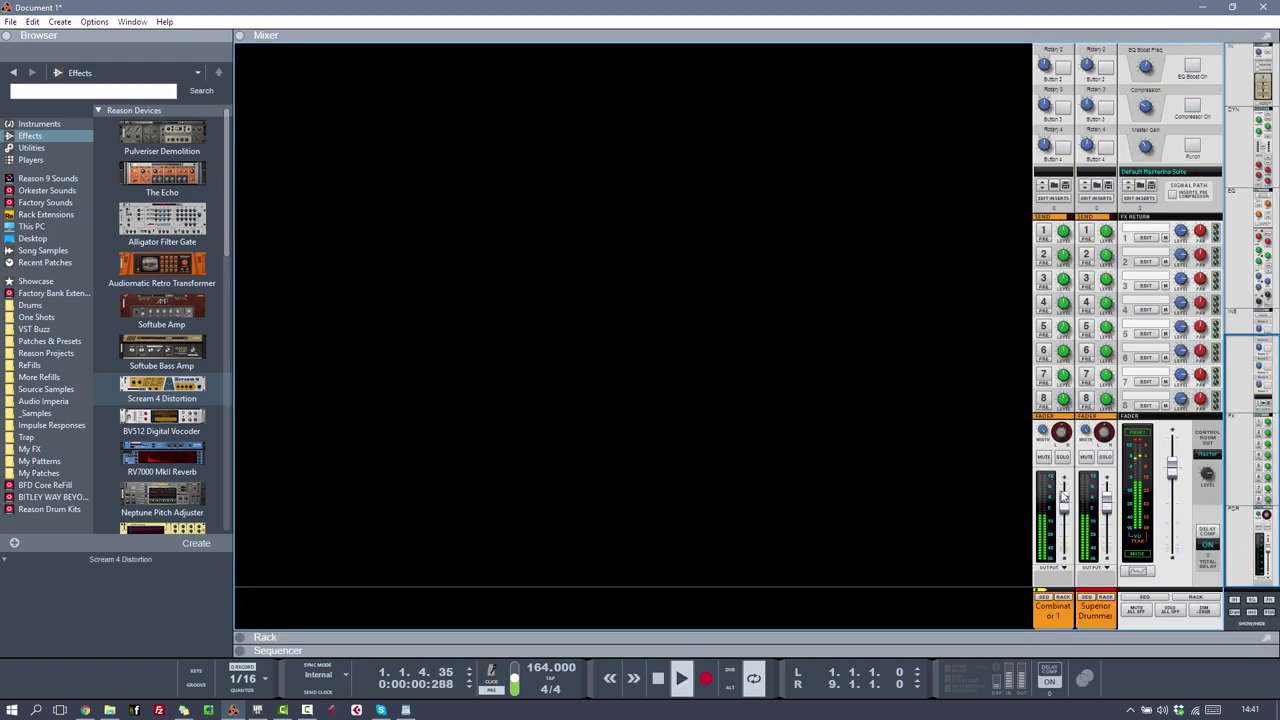
{"action": "left_click_drag", "start_coordinate": [1064, 502], "coordinate": [1065, 510]}
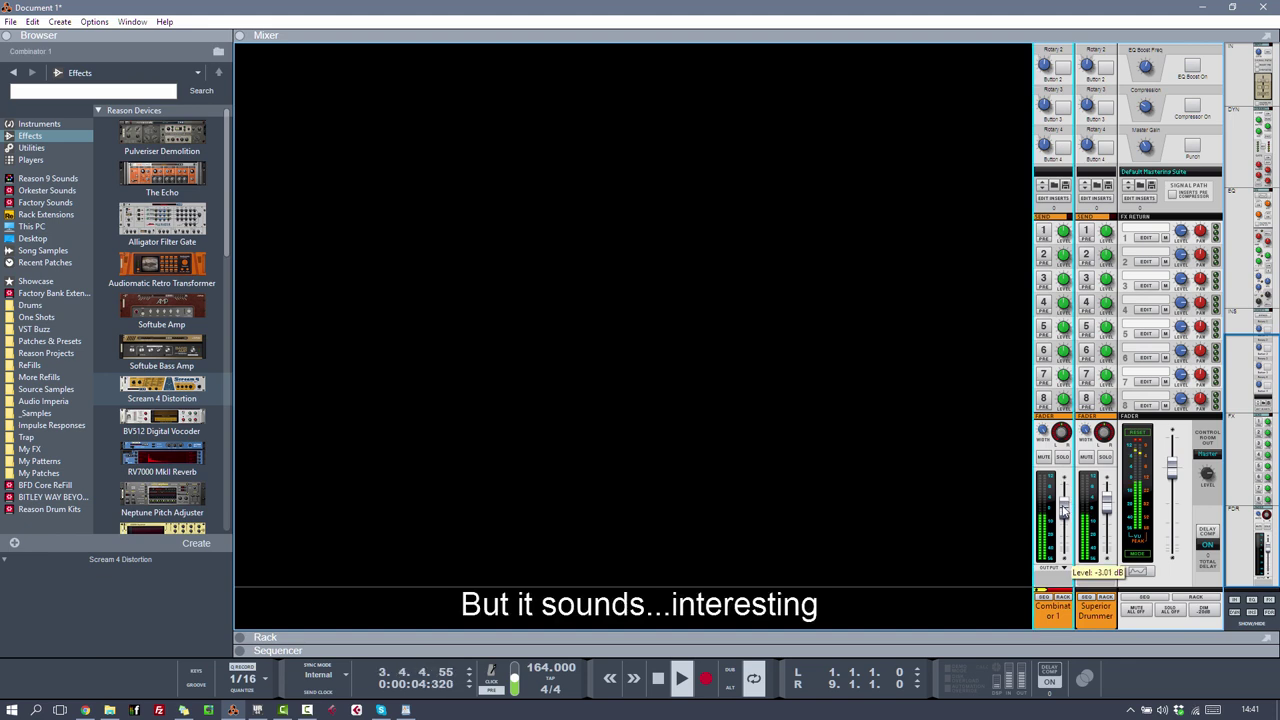
{"action": "key", "text": "F7"}
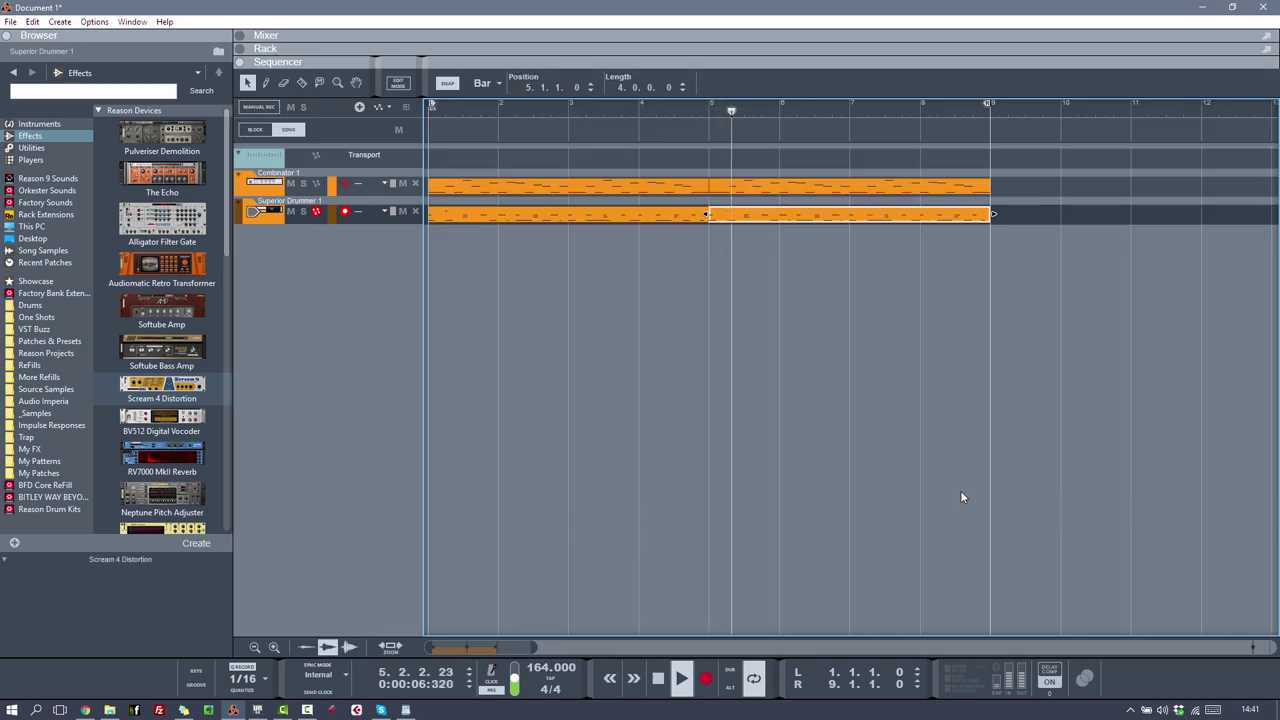
{"action": "left_click", "coordinate": [898, 459]}
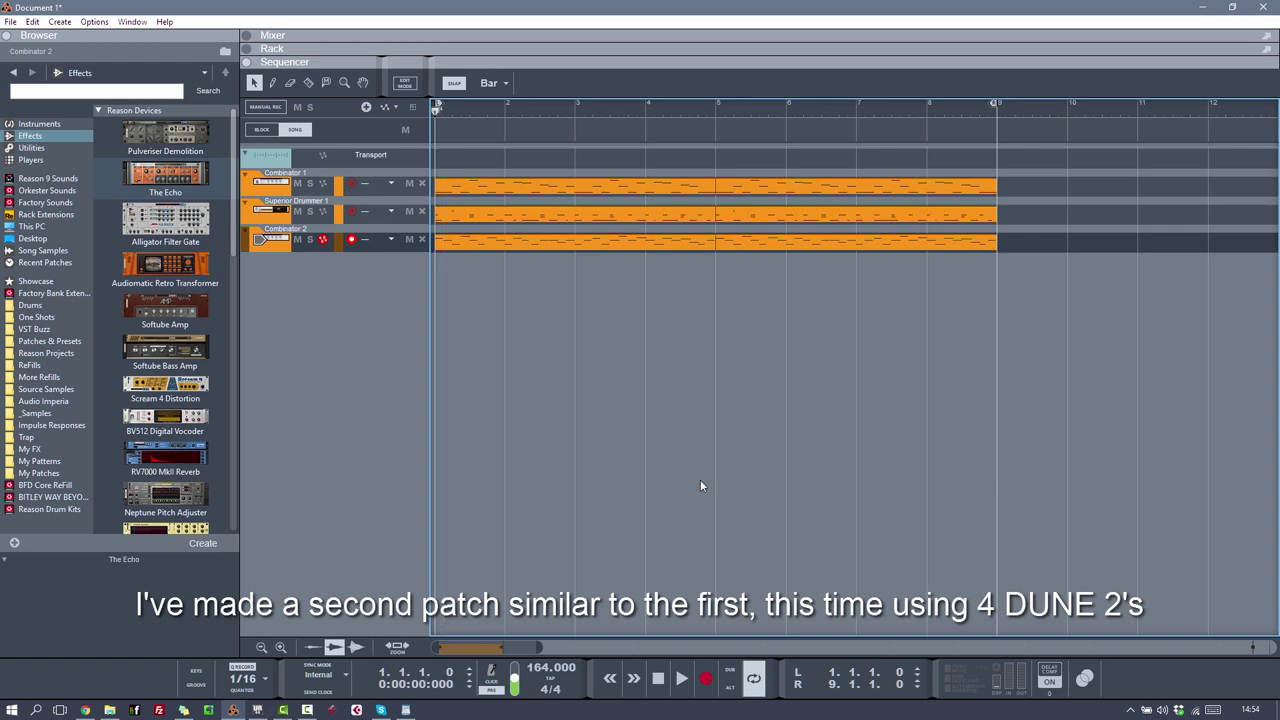
- Play the song and reveal Combinator 2's devices in the rack, with its Distributor unfolded
{"action": "key", "text": "space"}
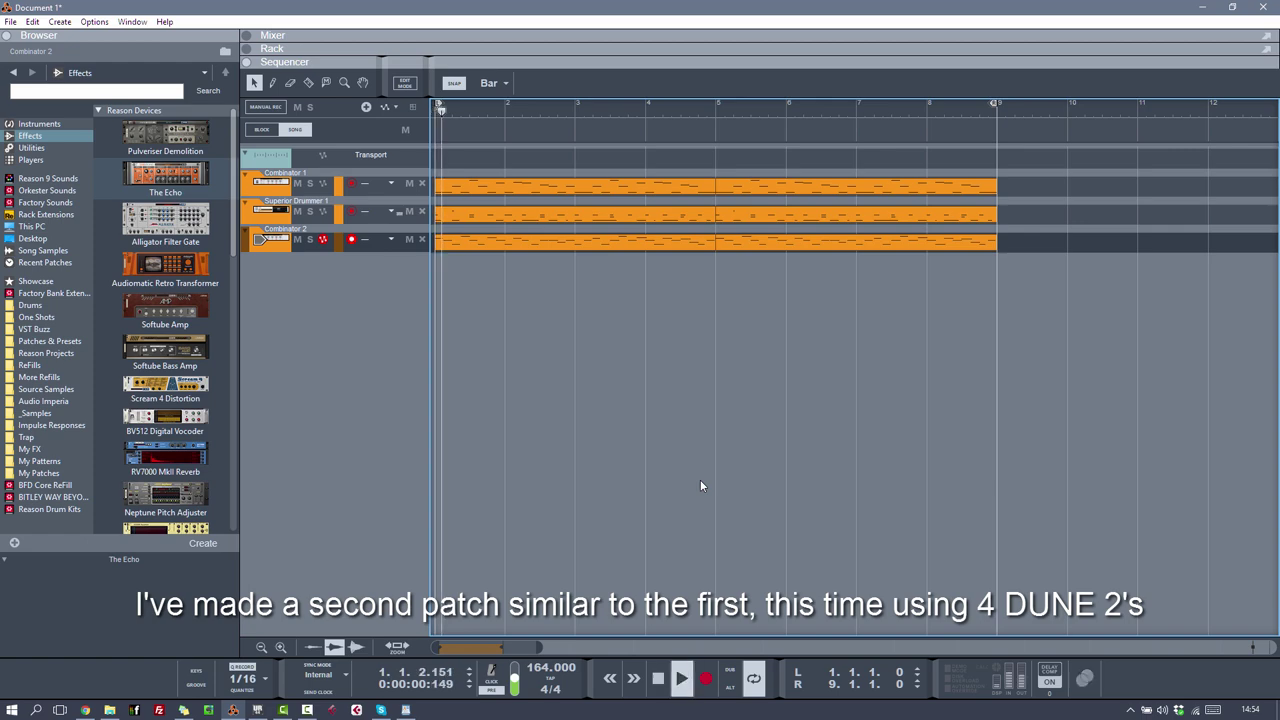
{"action": "key", "text": "F6"}
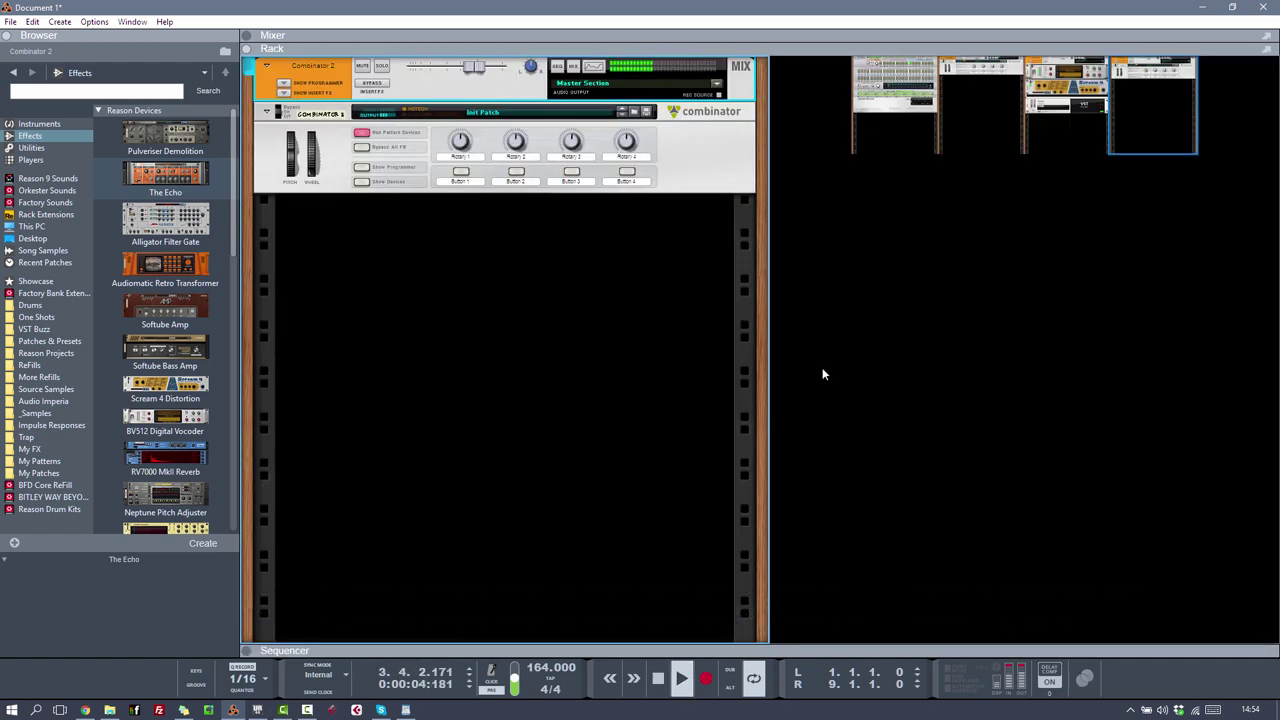
{"action": "left_click", "coordinate": [362, 182]}
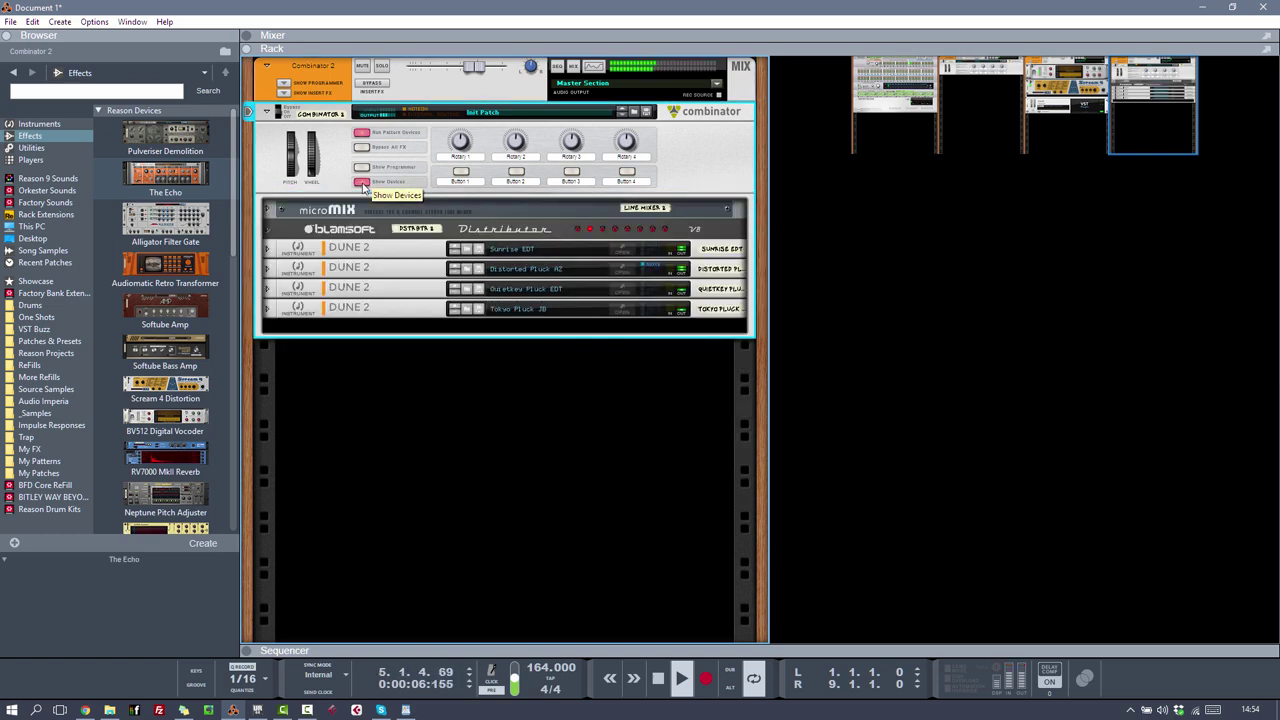
{"action": "left_click", "coordinate": [268, 230]}
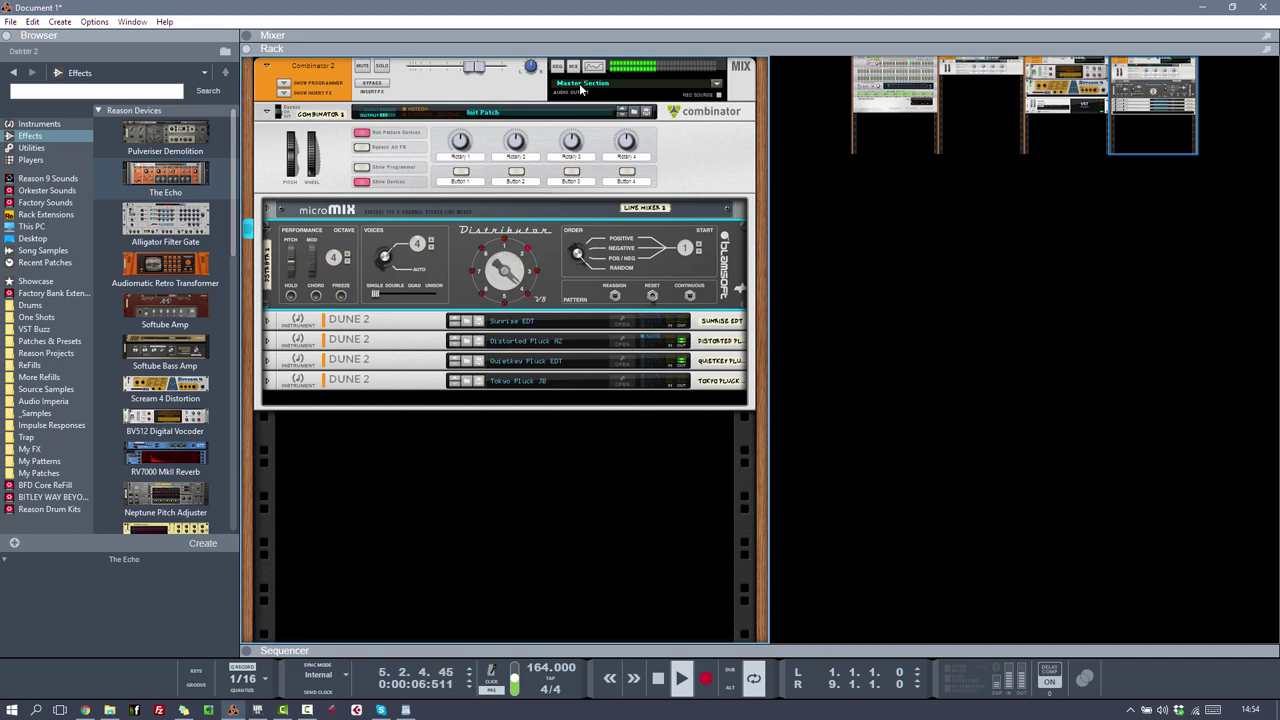
- Add a SubTractor Analog Synthesizer inside Combinator 2, below the four DUNE 2 synths
{"action": "left_click", "coordinate": [80, 124]}
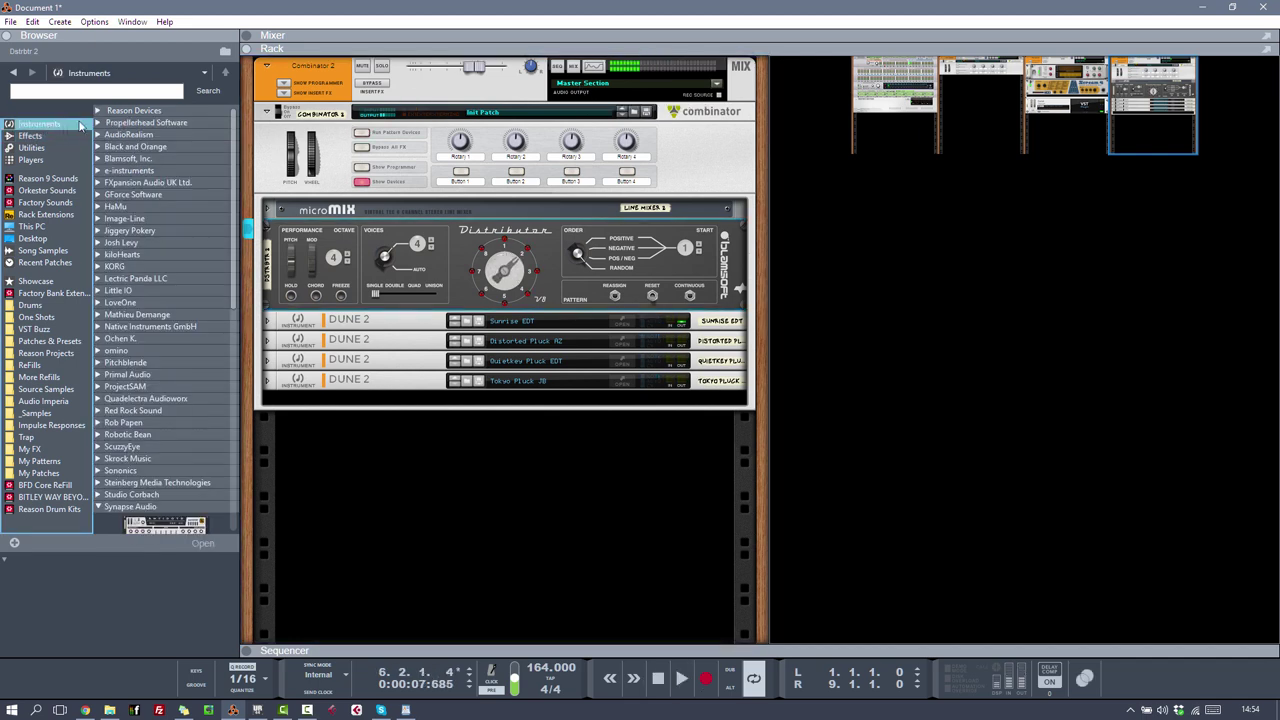
{"action": "left_click", "coordinate": [98, 112]}
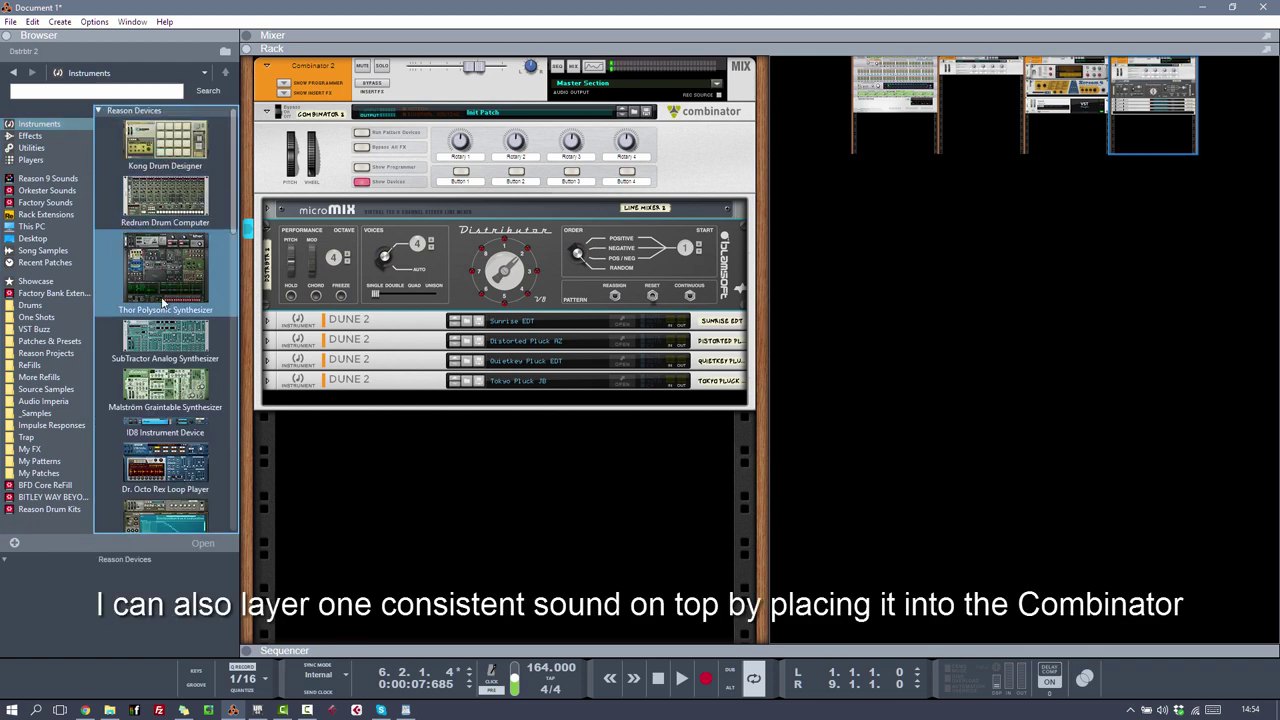
{"action": "left_click_drag", "start_coordinate": [158, 347], "coordinate": [302, 406]}
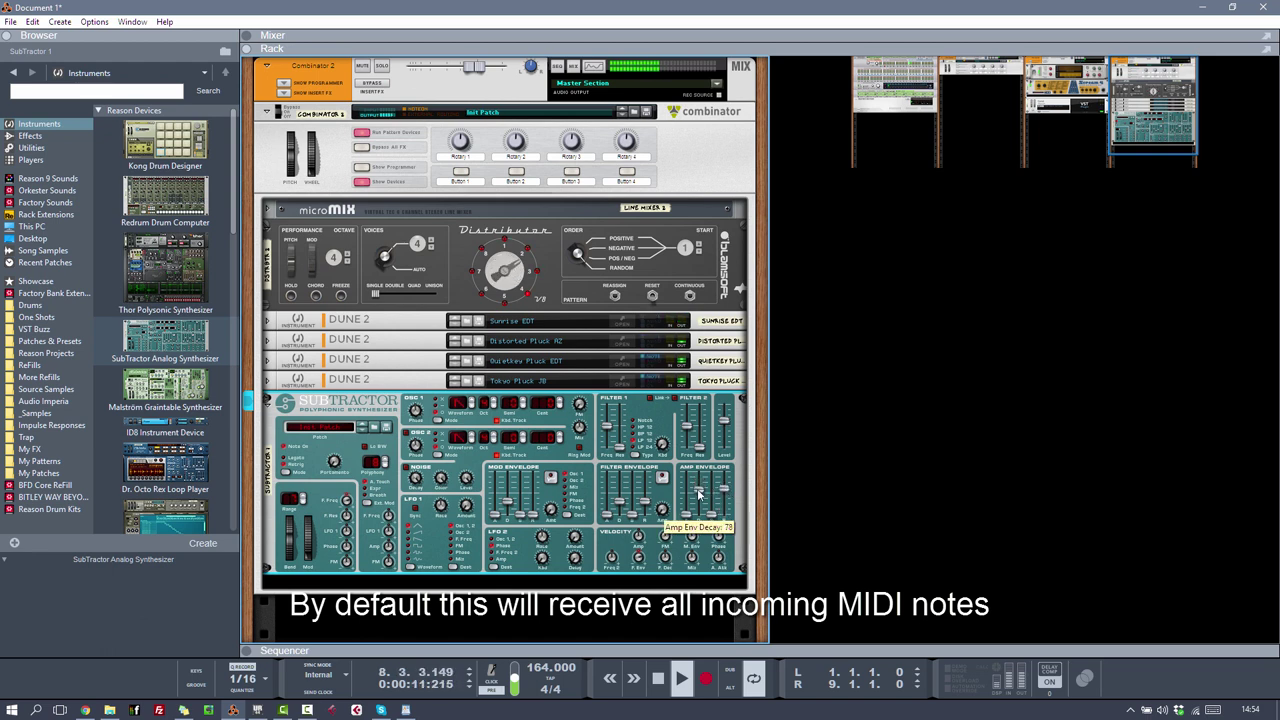
- Unfold Combinator 2's Line Mixer, then solo Combinator 2 and the SubTractor's channel 5
{"action": "left_click", "coordinate": [268, 209]}
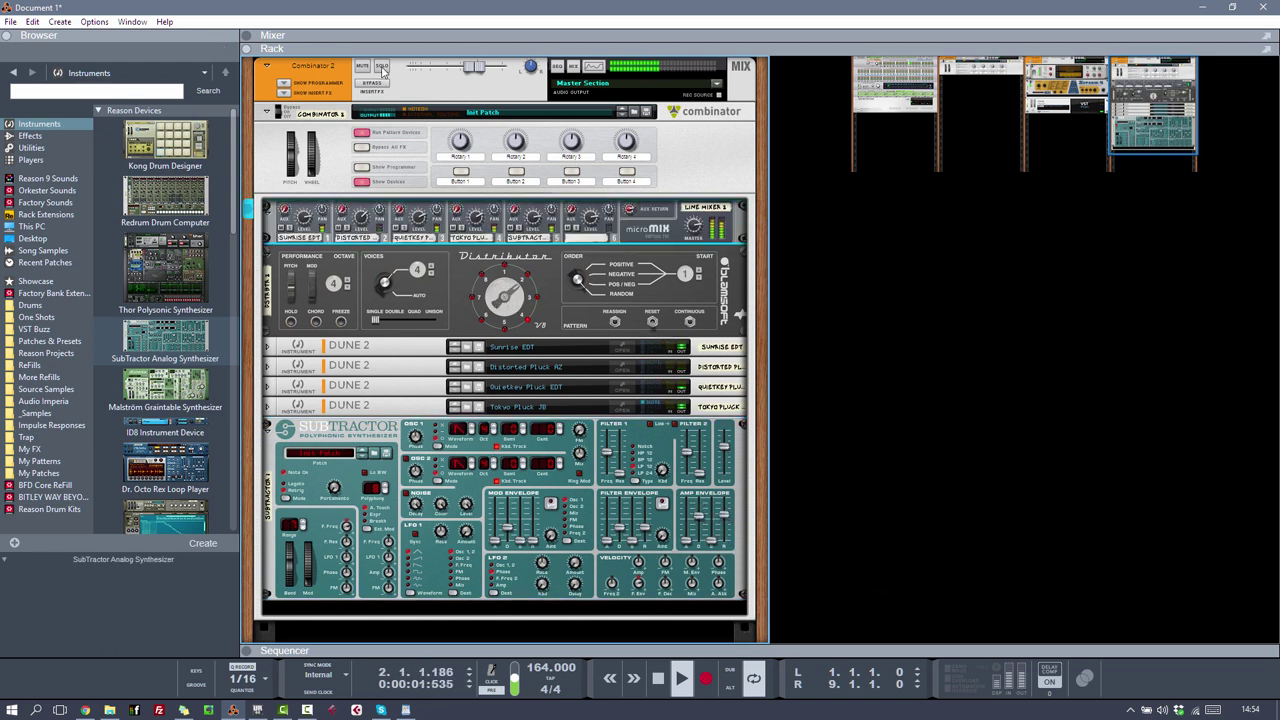
{"action": "left_click", "coordinate": [379, 70]}
{"action": "left_click", "coordinate": [518, 222]}
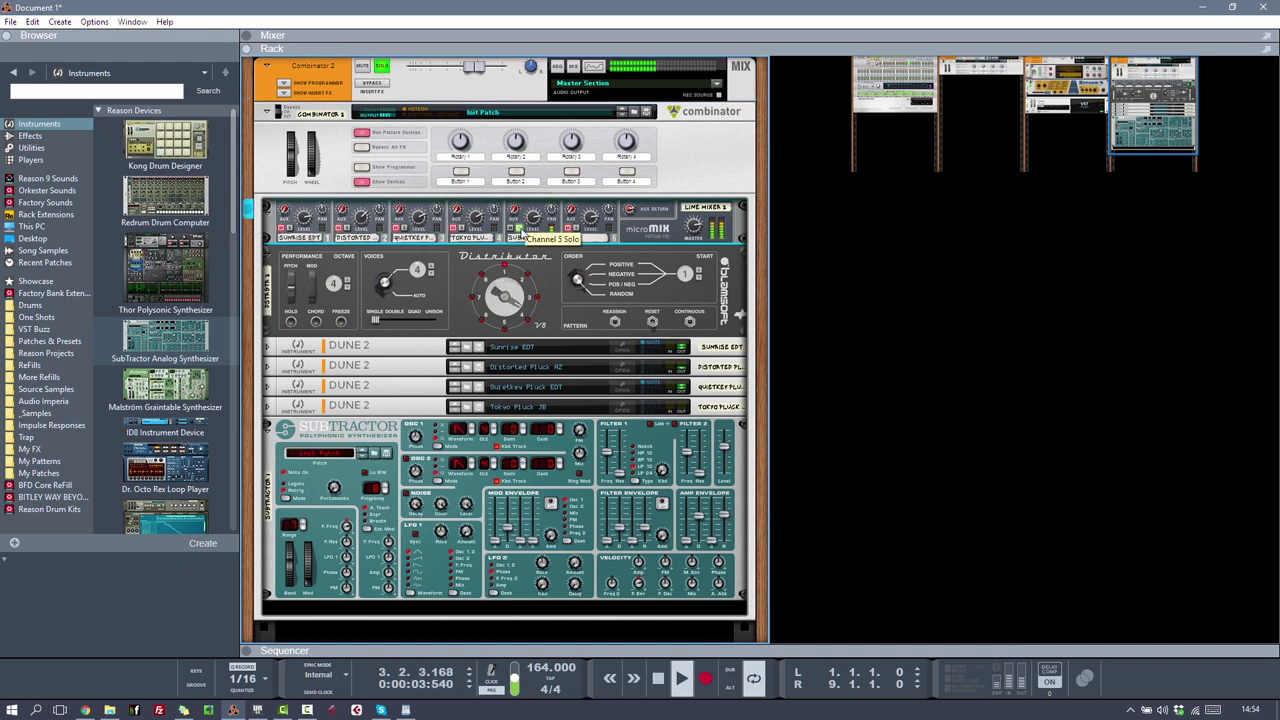
- Enable the SubTractor's oscillator 2, lower its filter frequency to about 38 and end the solo on Line Mixer channel 5
{"action": "left_click", "coordinate": [408, 463]}
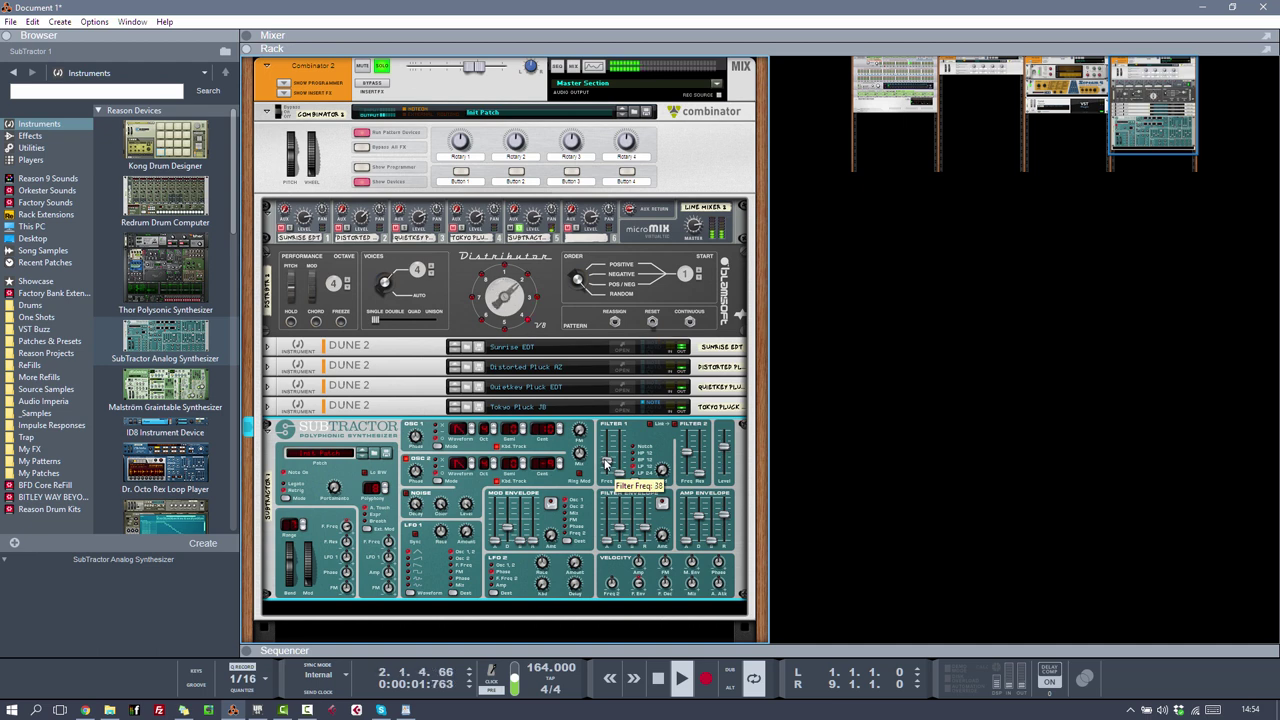
{"action": "left_click", "coordinate": [517, 229]}
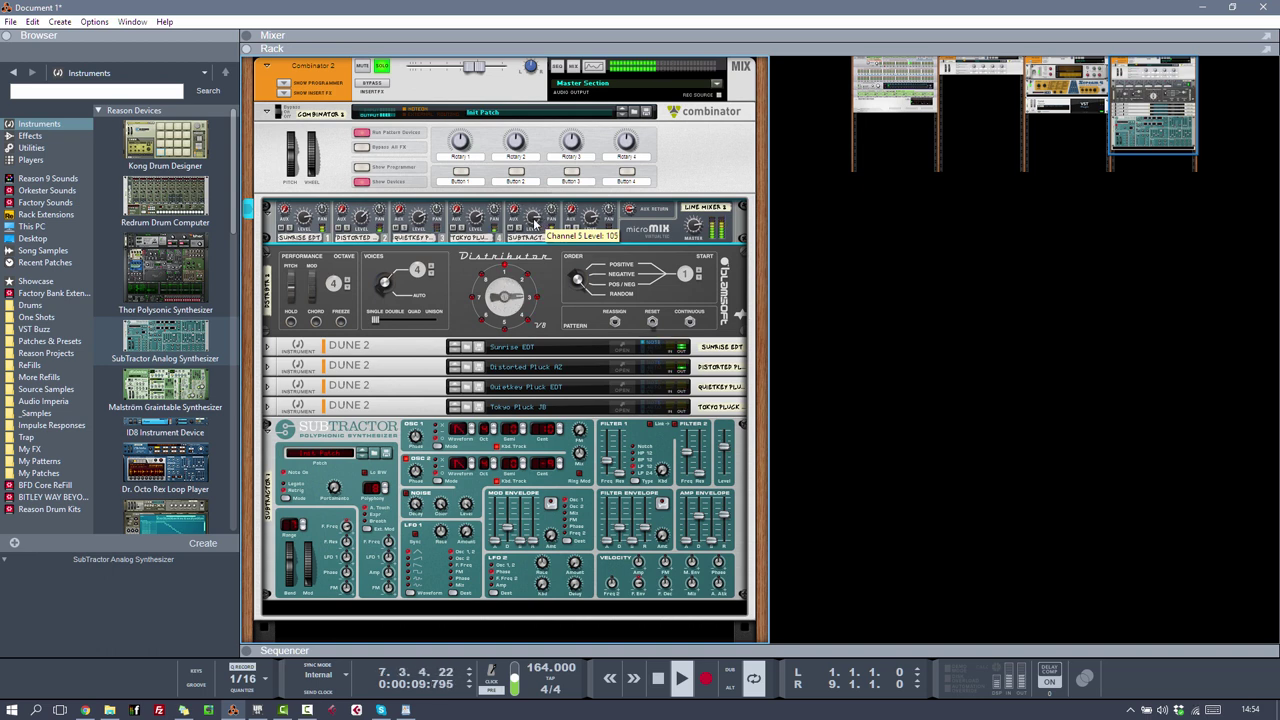
{"action": "left_click", "coordinate": [606, 463]}
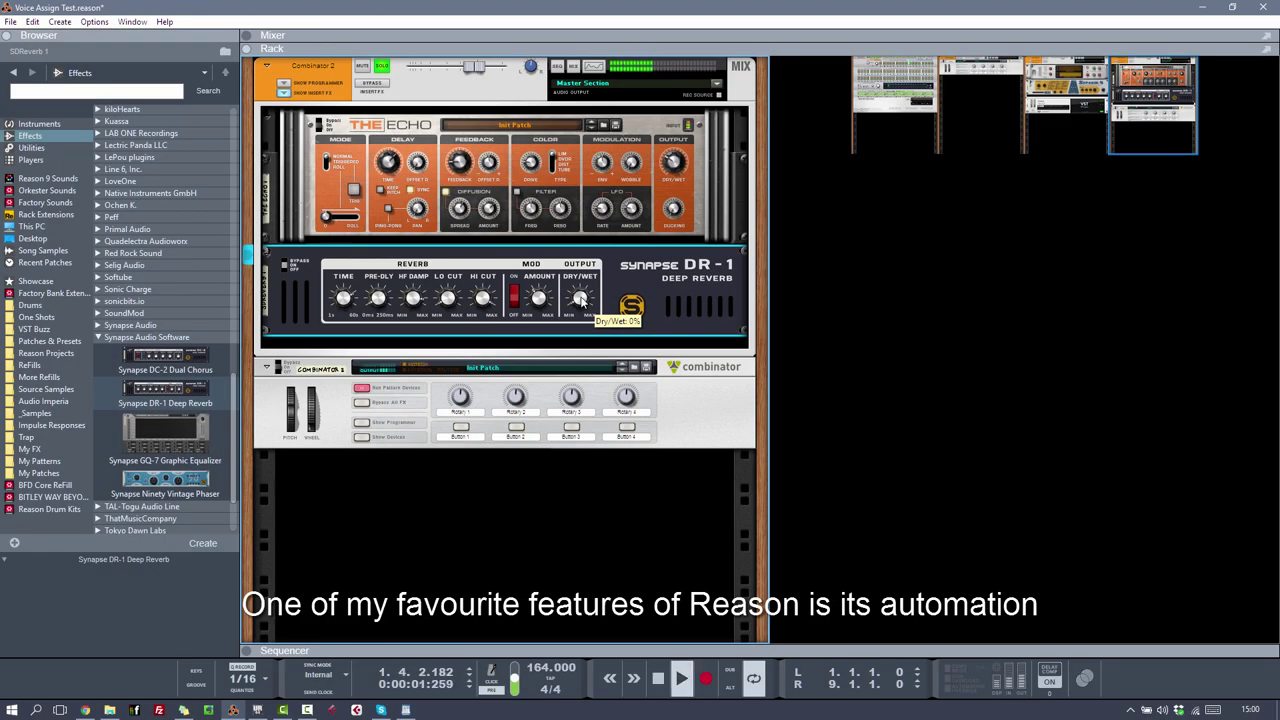
- Automate the DR-1 Deep Reverb's Dry/Wet with a two-bar clip starting at bar 7 that ramps from 0% to about 95%
{"action": "left_click", "coordinate": [580, 300], "text": "alt"}
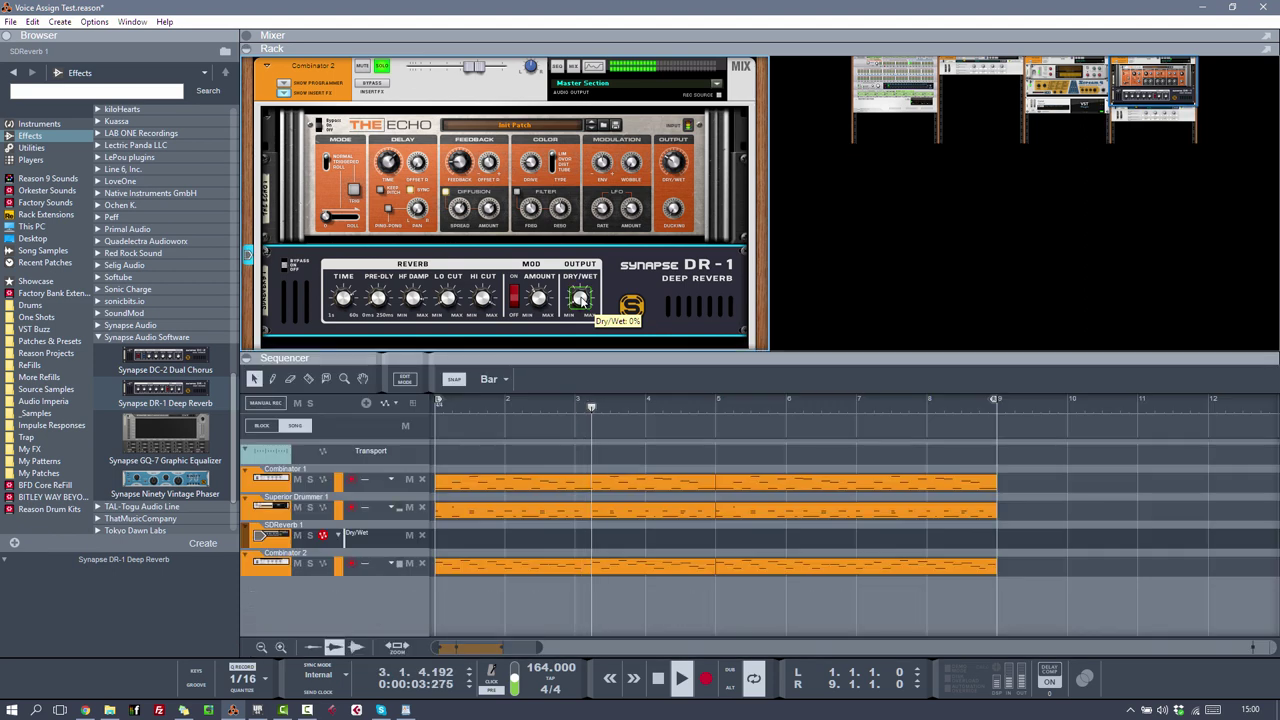
{"action": "left_click_drag", "start_coordinate": [903, 538], "coordinate": [1031, 550]}
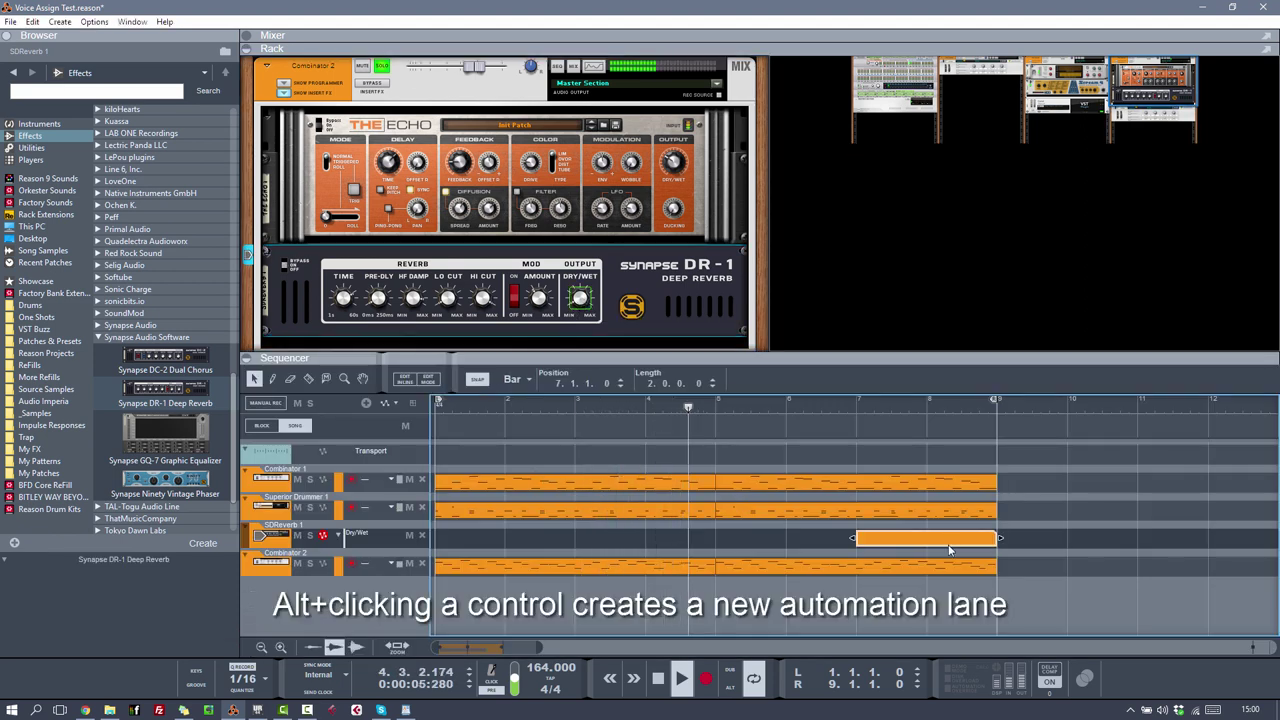
{"action": "double_click", "coordinate": [957, 538]}
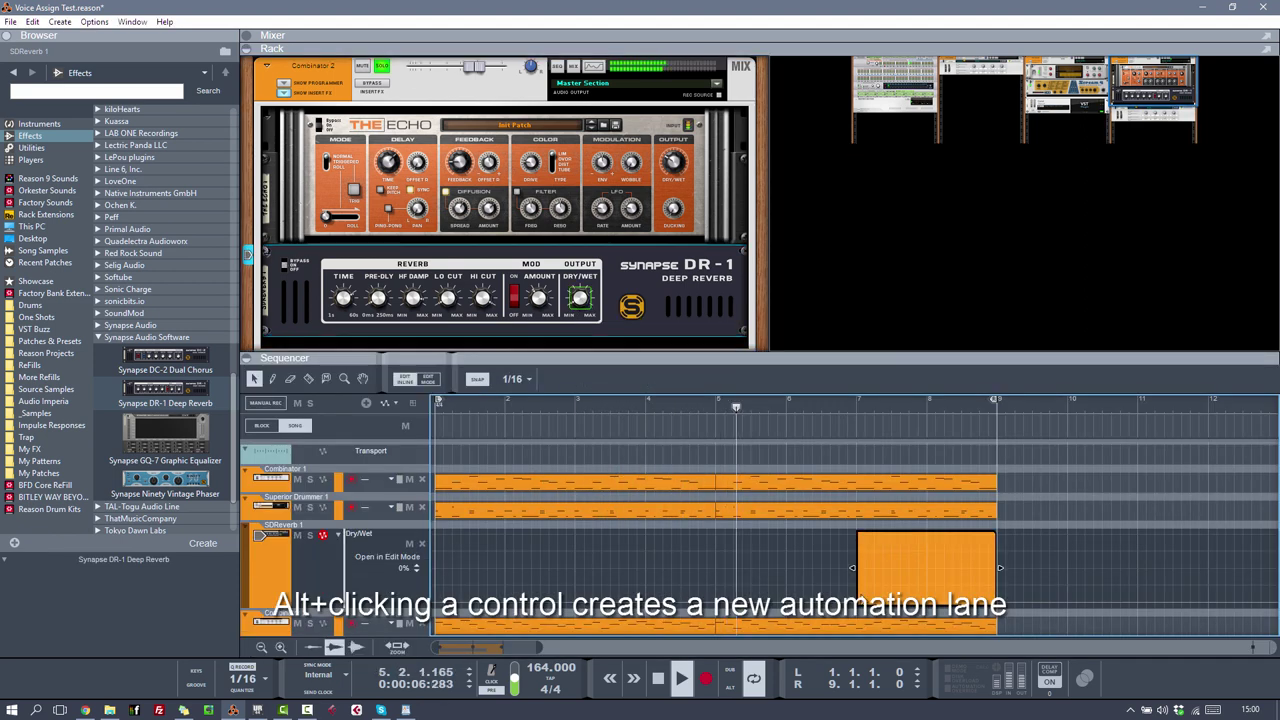
{"action": "double_click", "coordinate": [859, 604]}
{"action": "double_click", "coordinate": [993, 538]}
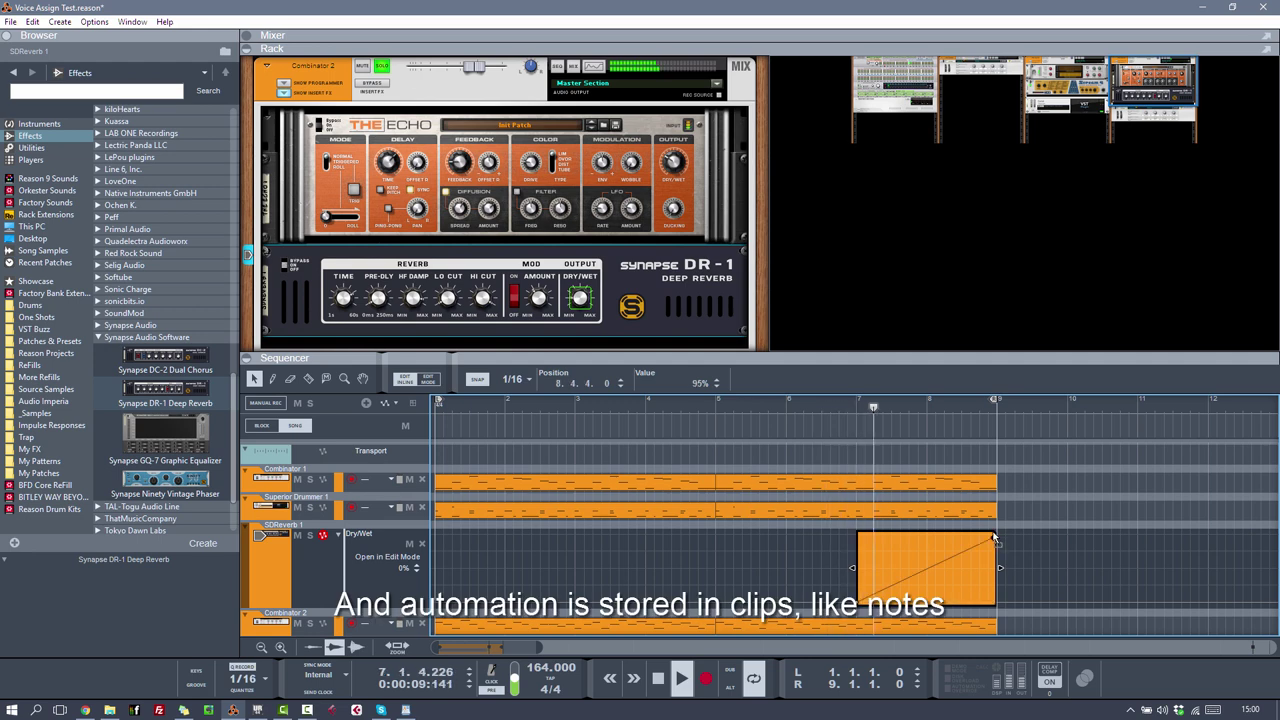
{"action": "left_click", "coordinate": [1007, 621]}
{"action": "left_click", "coordinate": [1053, 573]}
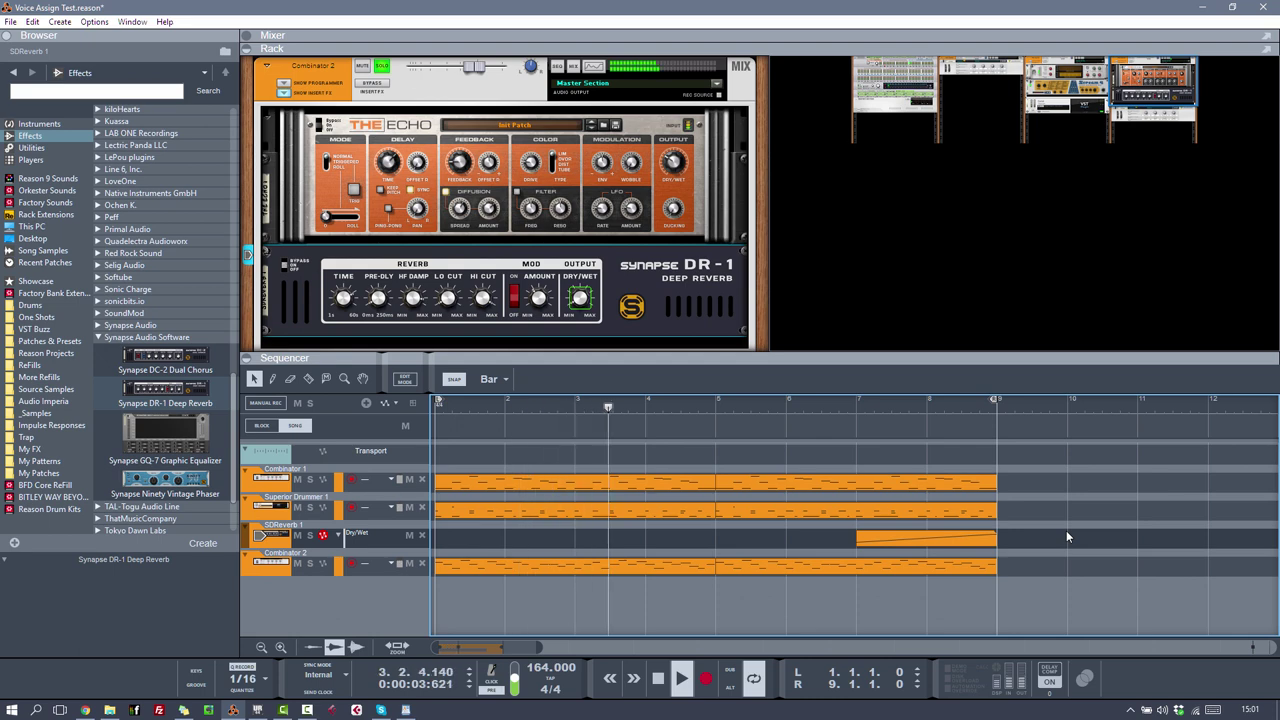
- Copy the Dry/Wet automation clip to bar 3 as a one-bar clip and reverse it
{"action": "left_click_drag", "start_coordinate": [908, 538], "coordinate": [648, 540]}
{"action": "right_click", "coordinate": [603, 540]}
{"action": "left_click", "coordinate": [630, 527]}
- Set the snap to 1/2, compress the reversed clip to half a bar and repeat it at the start of bars 1 to 6
{"action": "left_click", "coordinate": [515, 379]}
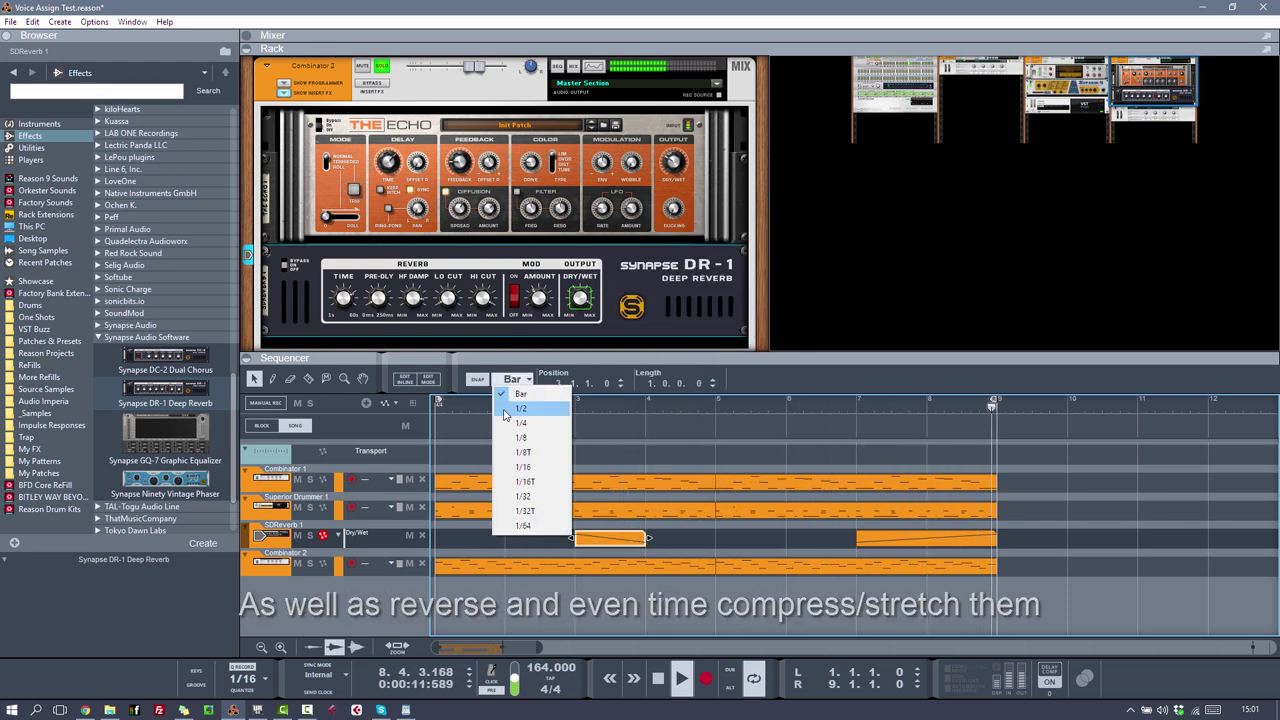
{"action": "left_click", "coordinate": [506, 410]}
{"action": "left_click_drag", "start_coordinate": [648, 541], "coordinate": [450, 545]}
{"action": "left_click", "coordinate": [615, 610]}
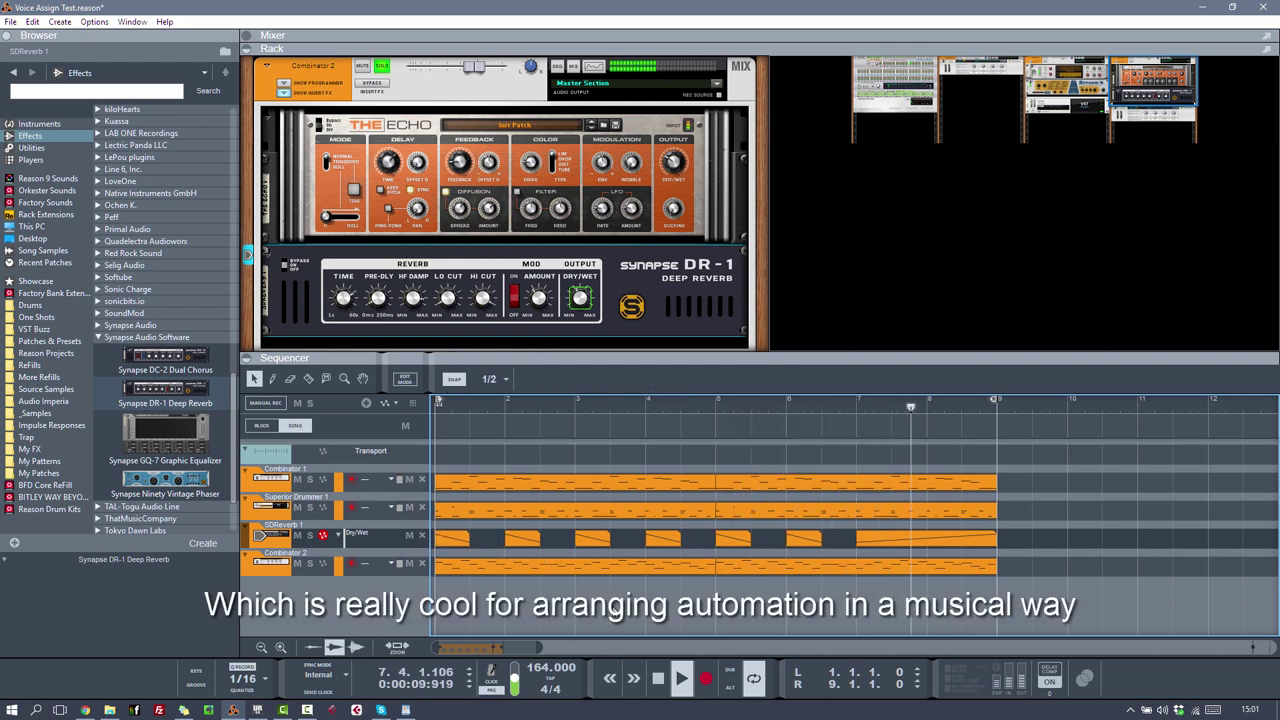
- Turn off Combinator 2's solo and lower its mix level slightly during playback, stopping at the end of the loop
{"action": "left_click", "coordinate": [382, 66]}
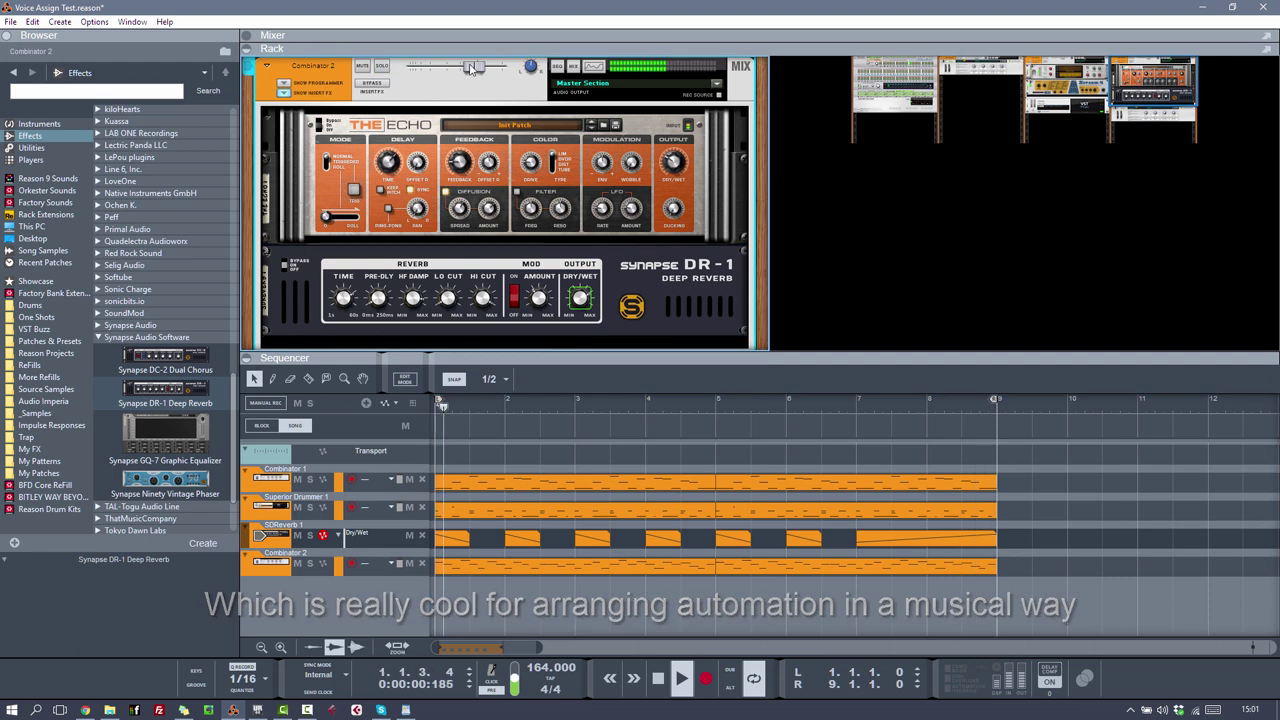
{"action": "left_click_drag", "start_coordinate": [473, 69], "coordinate": [465, 79]}
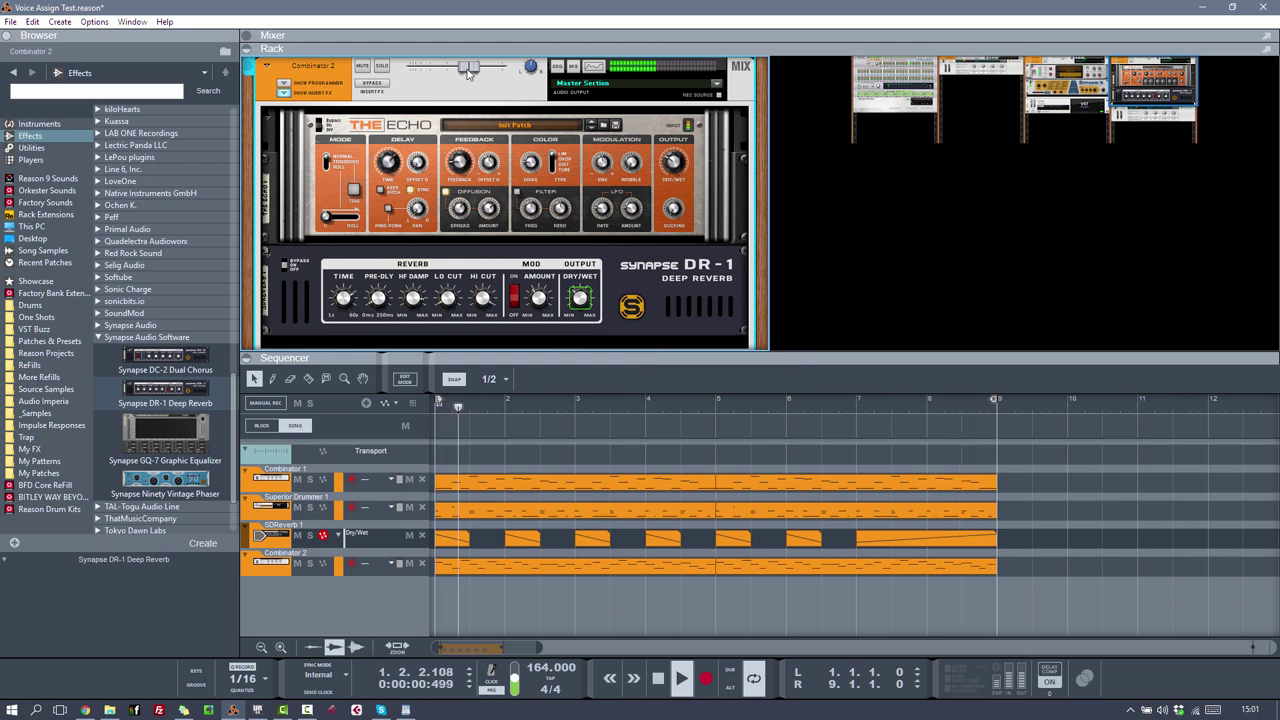
{"action": "mouse_move", "coordinate": [468, 74]}
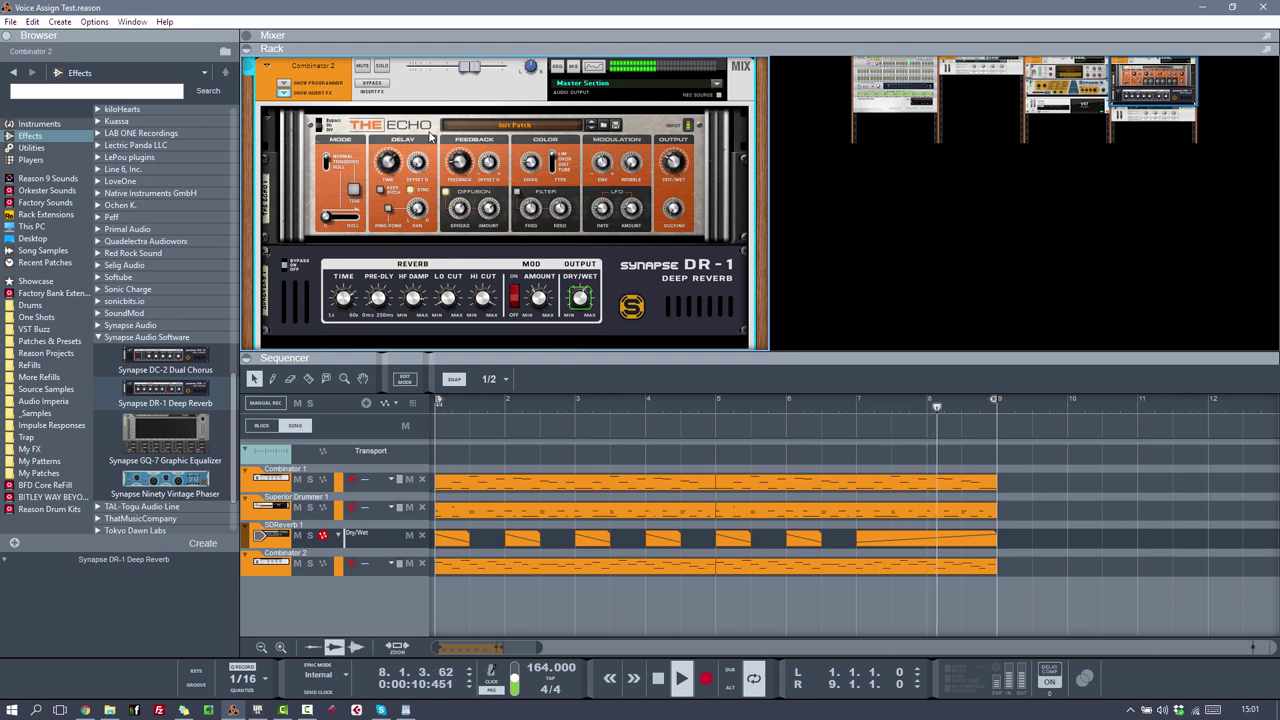
{"action": "key", "text": "space"}
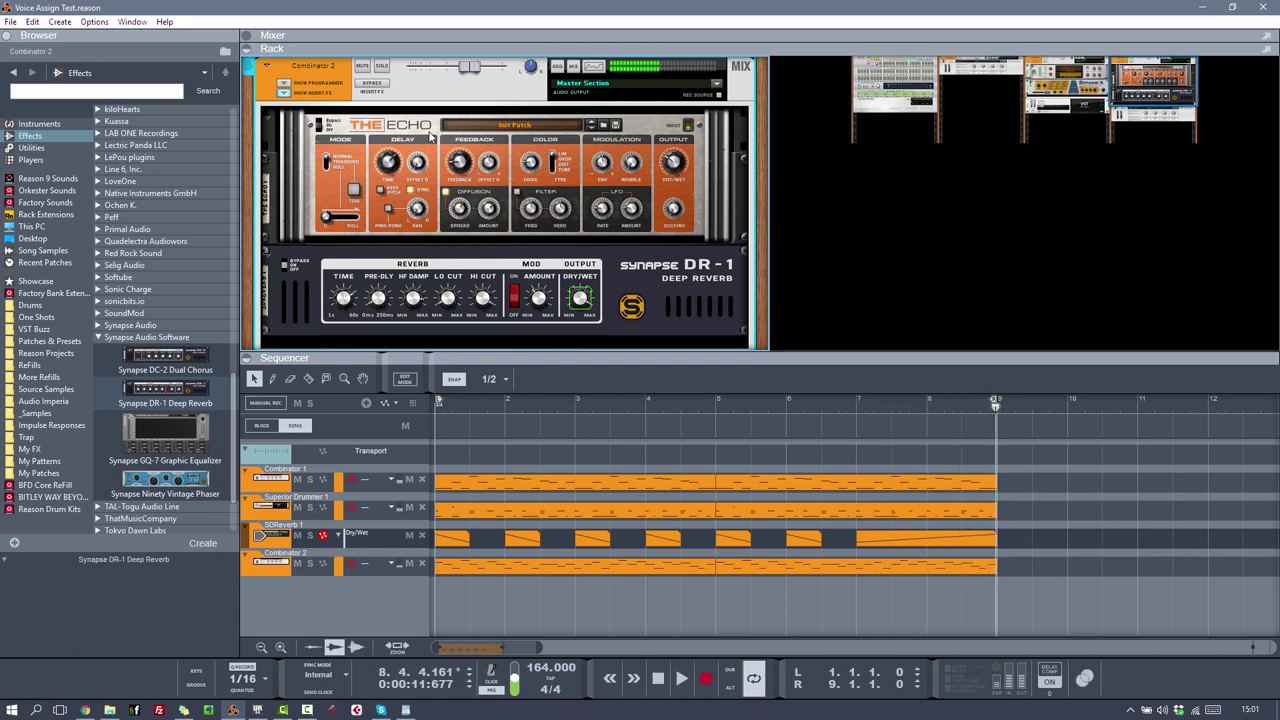